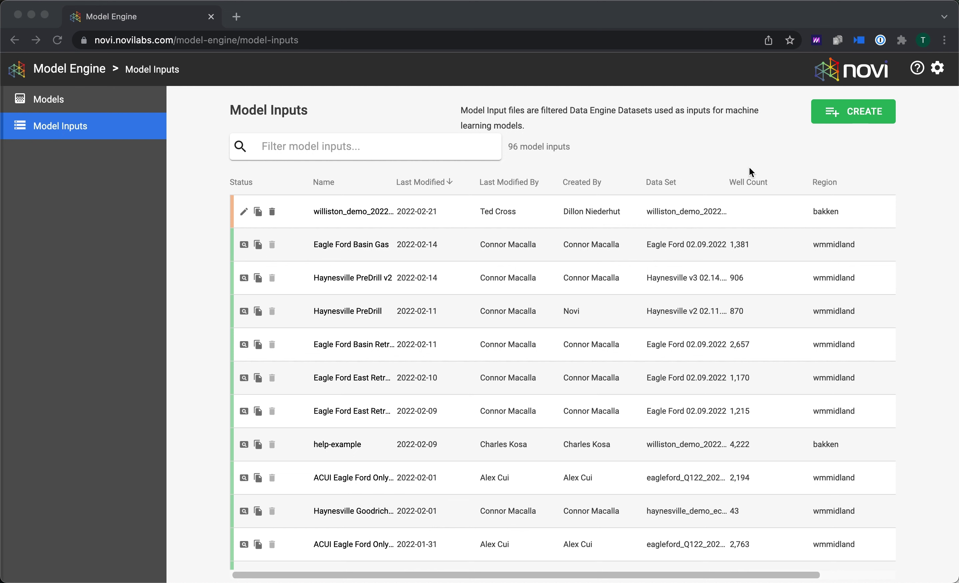
Start a new model input named Demo_williston.
{"action": "left_click", "coordinate": [859, 113]}
{"action": "left_click", "coordinate": [854, 110]}
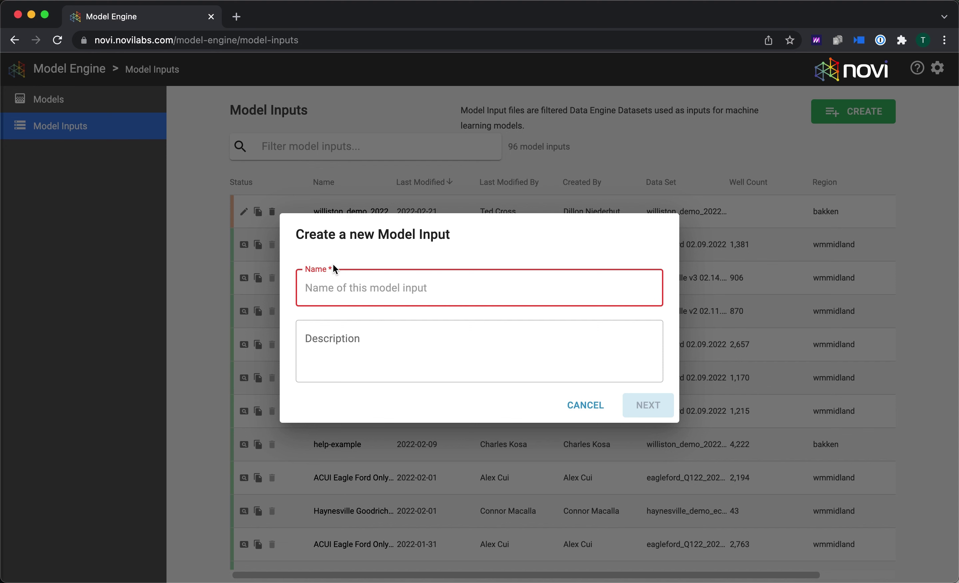
{"action": "type", "text": "Demo_willi"}
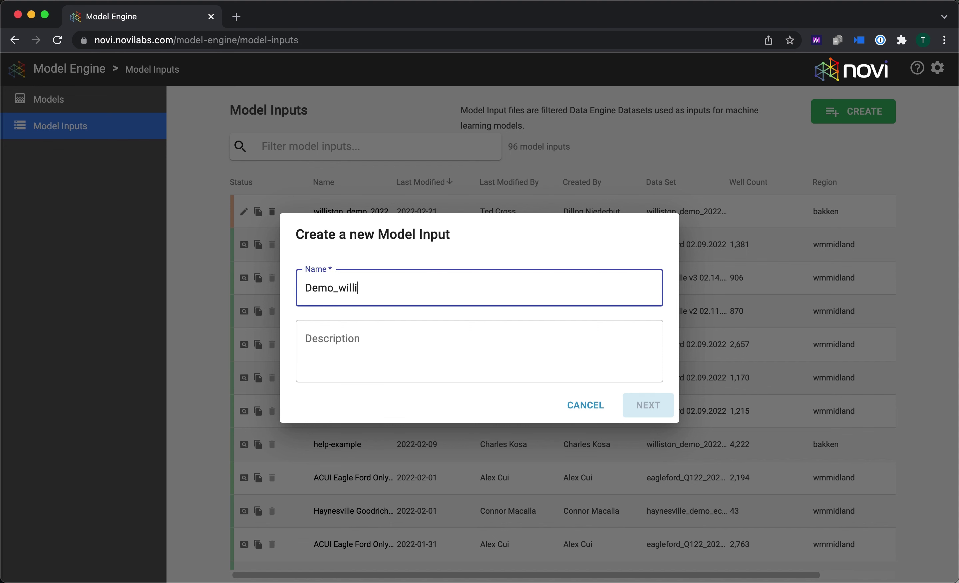
{"action": "type", "text": "ston"}
{"action": "left_click", "coordinate": [655, 413]}
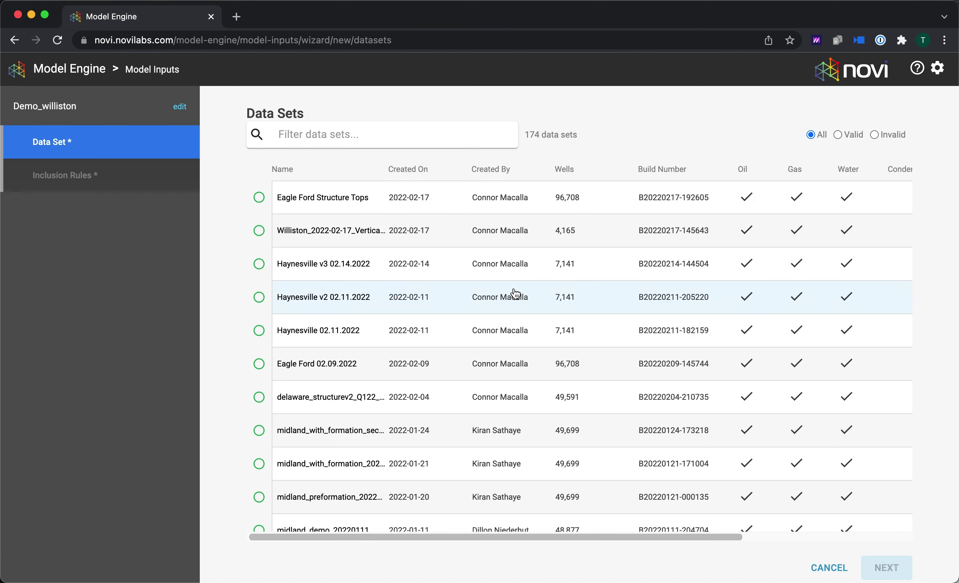
Choose the williston_demo_20220111 data set and move on to inclusion rules.
{"action": "left_click", "coordinate": [335, 135]}
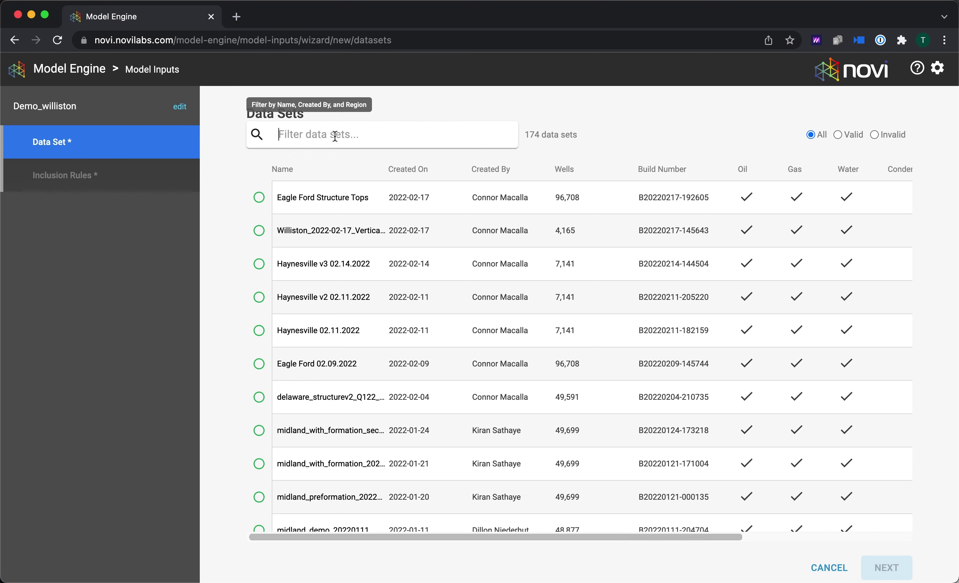
{"action": "type", "text": "wi"}
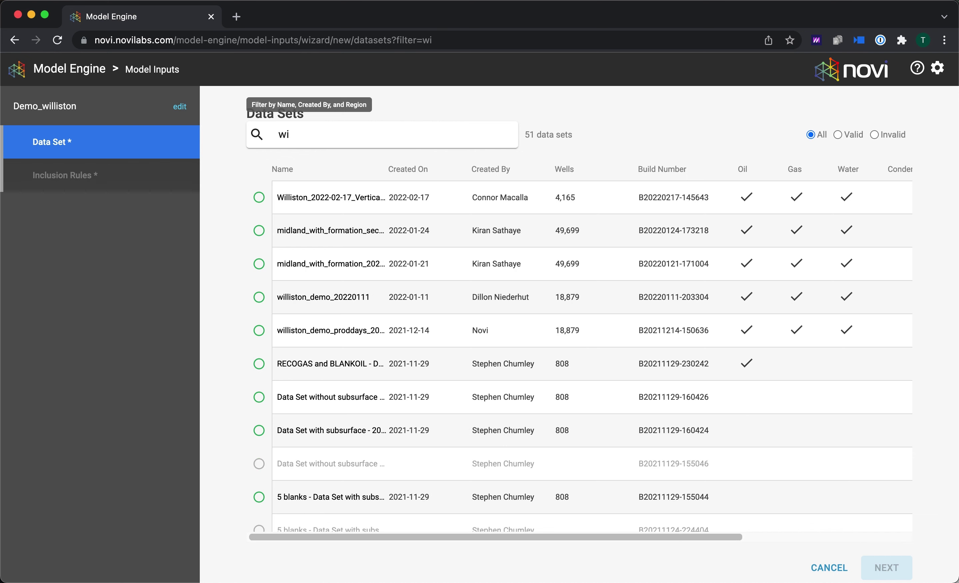
{"action": "type", "text": "lli"}
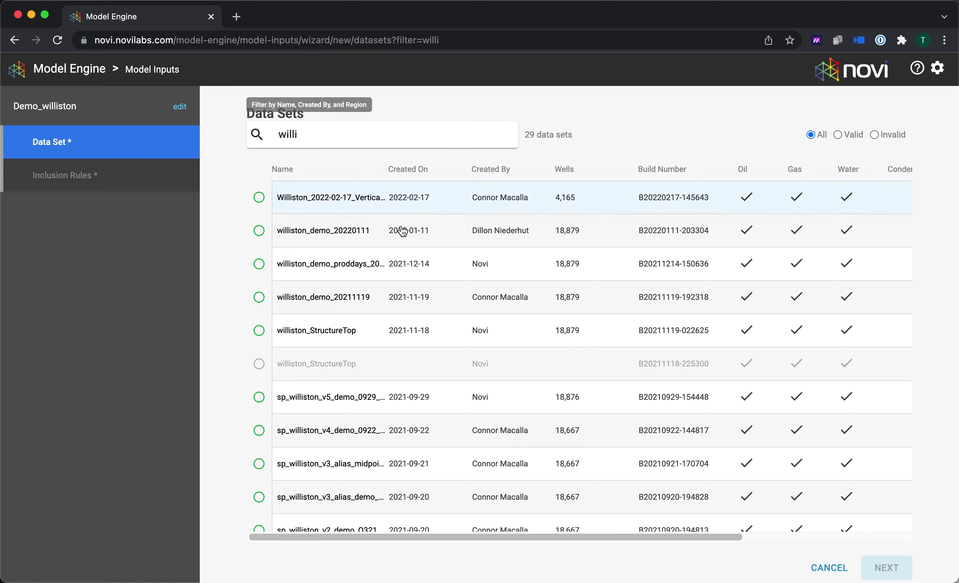
{"action": "left_click", "coordinate": [336, 239]}
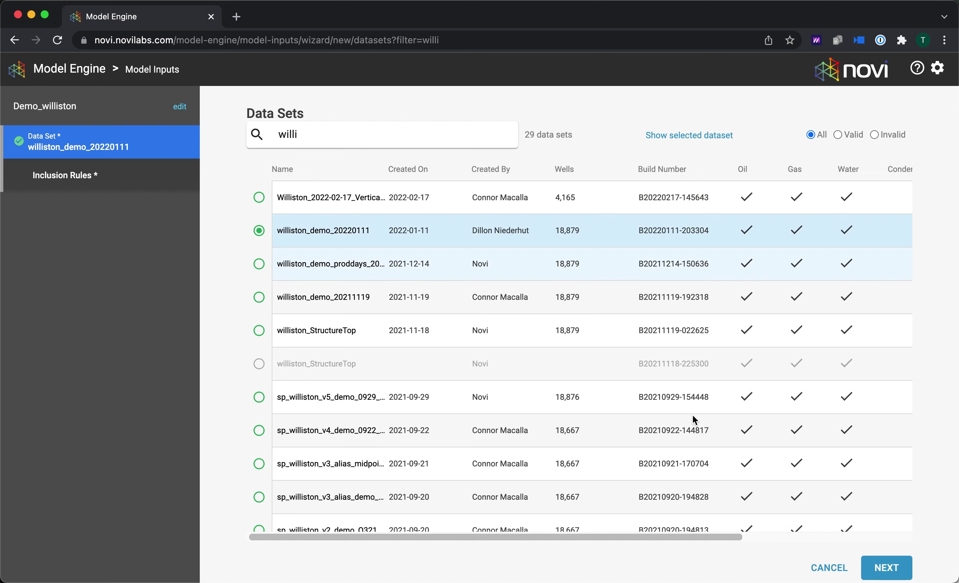
{"action": "left_click", "coordinate": [886, 567]}
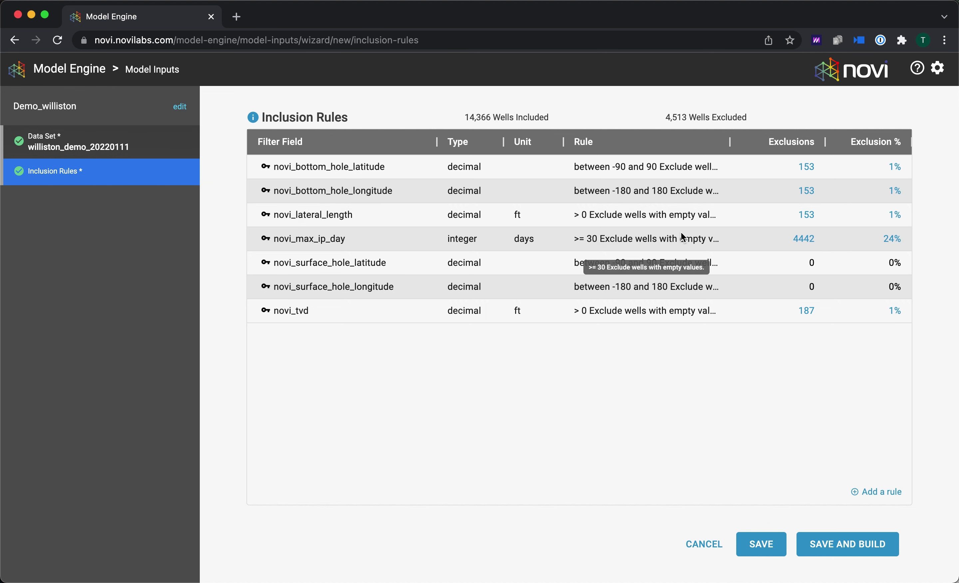
Add a novi_formation inclusion rule using the In operator.
{"action": "left_click", "coordinate": [869, 496]}
{"action": "left_click", "coordinate": [460, 314]}
{"action": "type", "text": "novi_"}
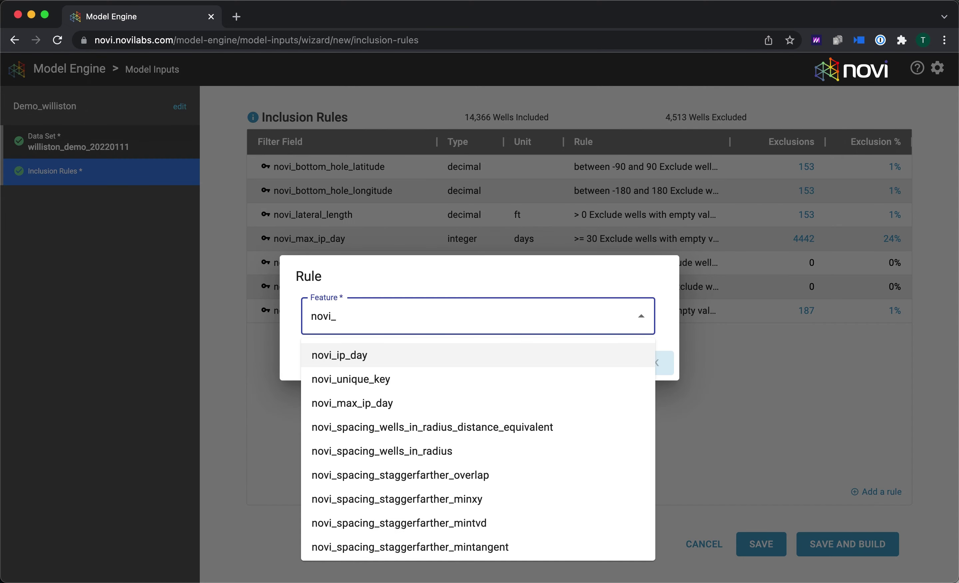
{"action": "type", "text": "fo"}
{"action": "left_click", "coordinate": [435, 361]}
{"action": "left_click", "coordinate": [435, 362]}
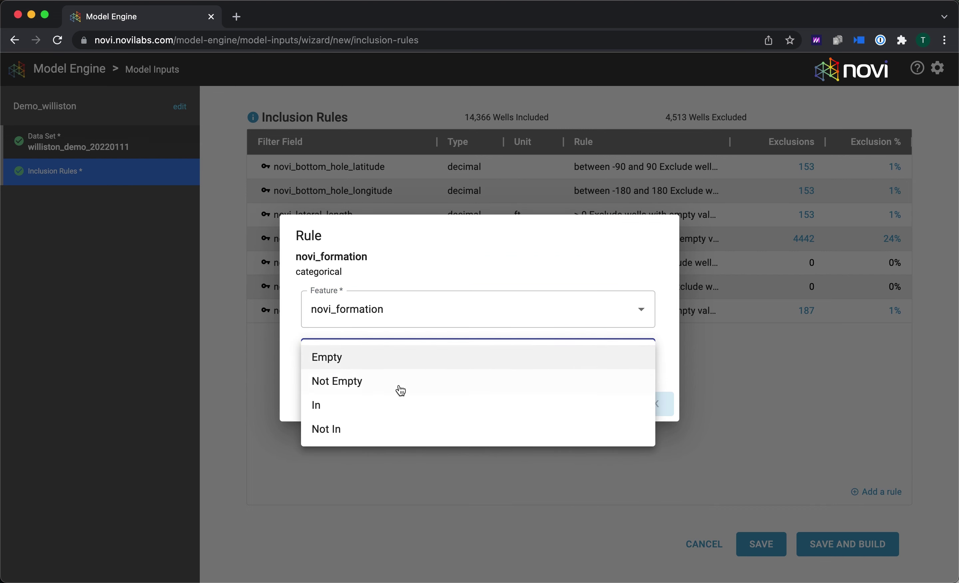
{"action": "left_click", "coordinate": [337, 408]}
Allow Middle Bakken and Three Forks, confirm the rule, and refresh its exclusion count to 1214.
{"action": "left_click", "coordinate": [336, 337]}
{"action": "left_click", "coordinate": [368, 234]}
{"action": "scroll", "coordinate": [368, 249], "scroll_direction": "down", "scroll_amount": 3}
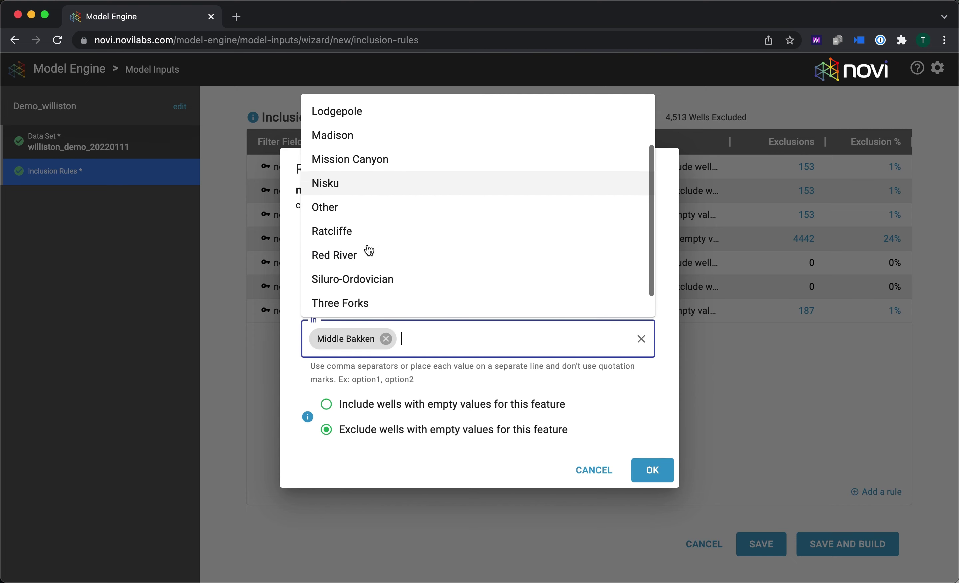
{"action": "left_click", "coordinate": [364, 278]}
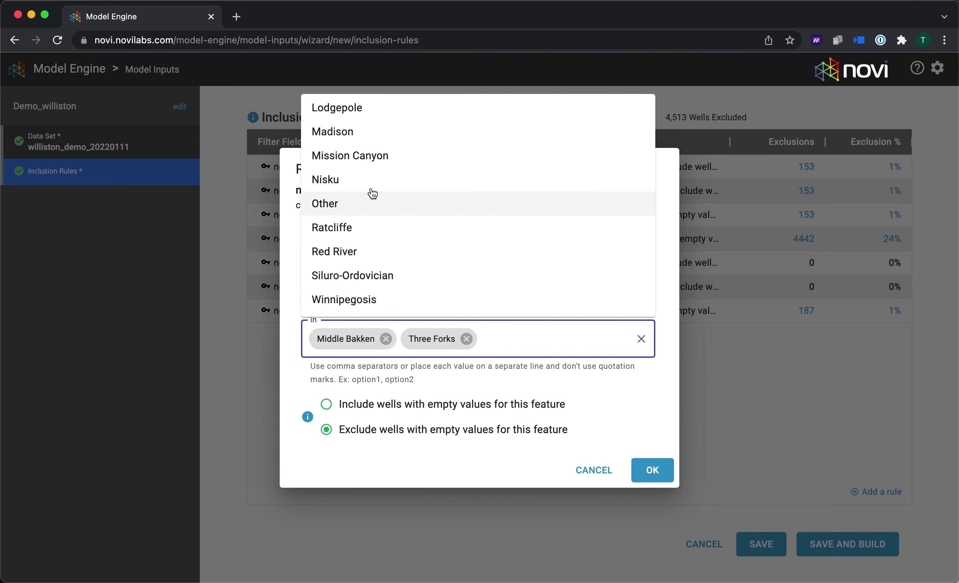
{"action": "scroll", "coordinate": [387, 173], "scroll_direction": "up", "scroll_amount": 3}
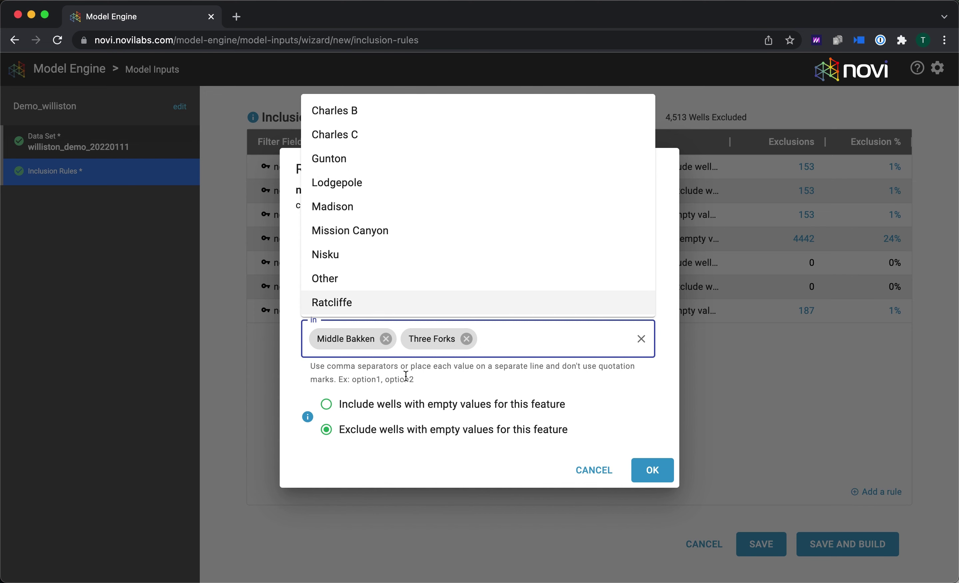
{"action": "left_click", "coordinate": [615, 401]}
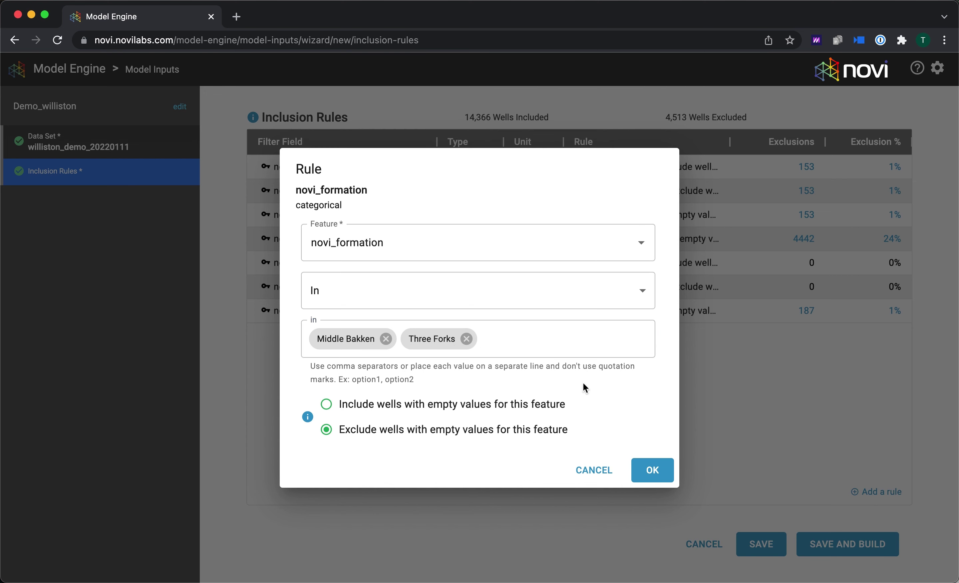
{"action": "left_click", "coordinate": [667, 477]}
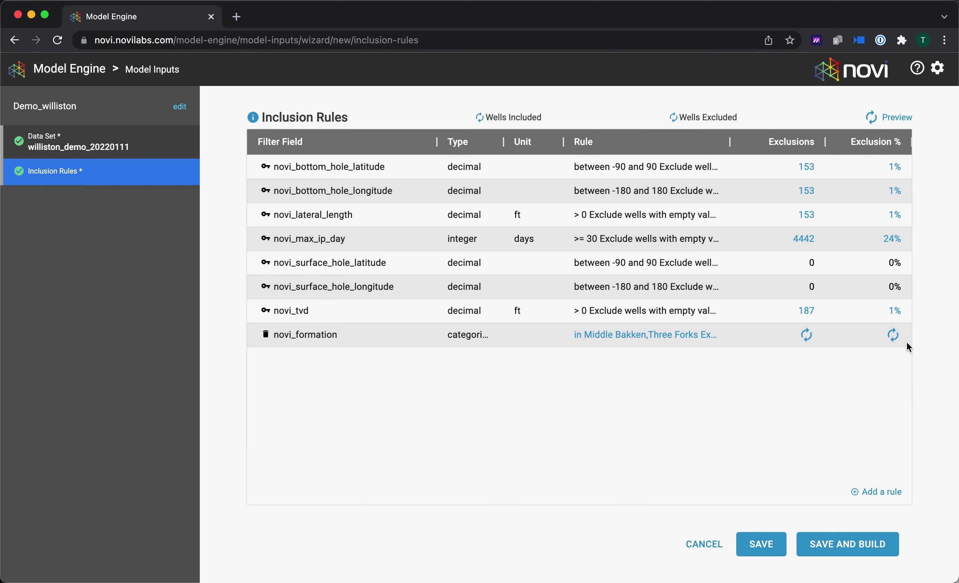
{"action": "left_click", "coordinate": [899, 343]}
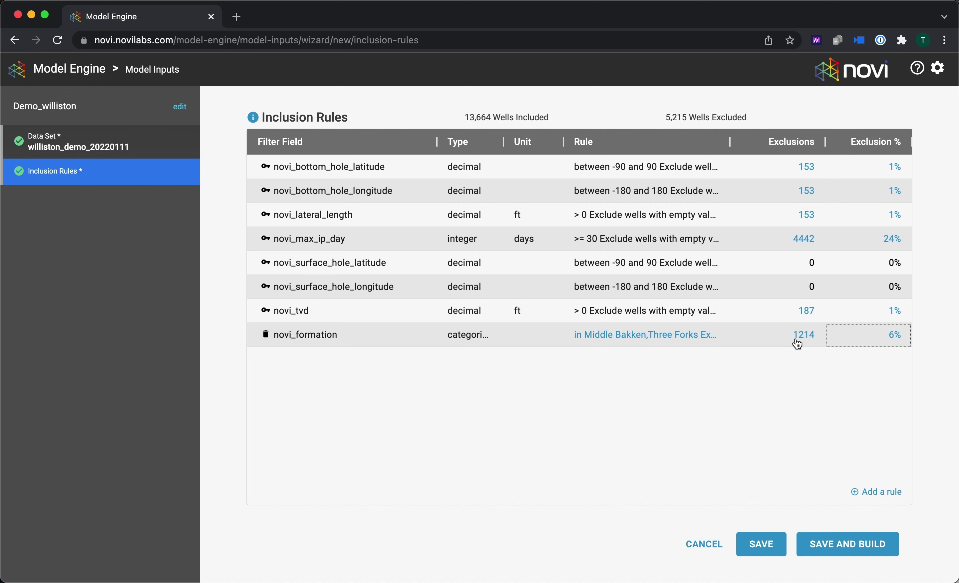
{"action": "left_click", "coordinate": [869, 496]}
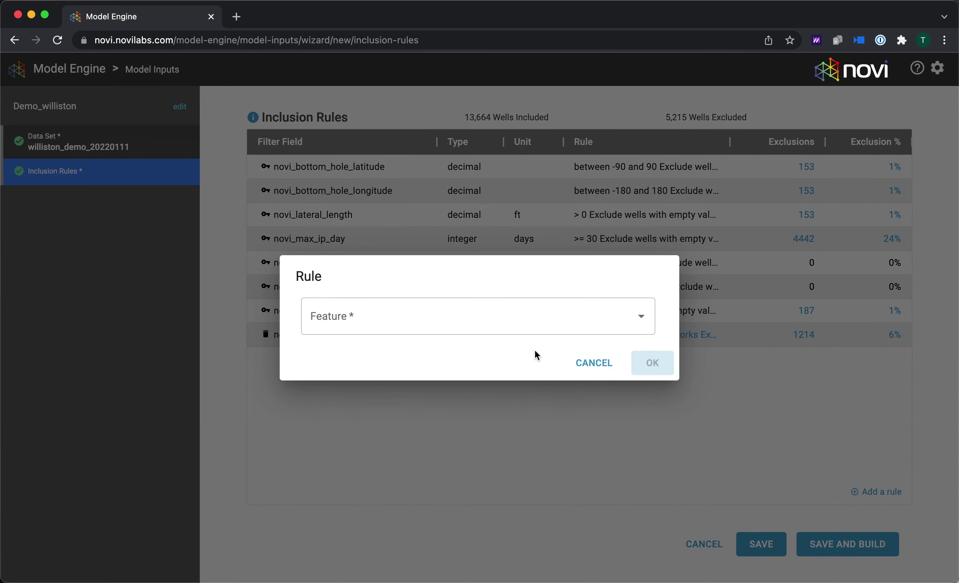
Add a novi_calc_proppant_per_length >= 75 rule and save the Demo_williston input.
{"action": "left_click", "coordinate": [507, 320]}
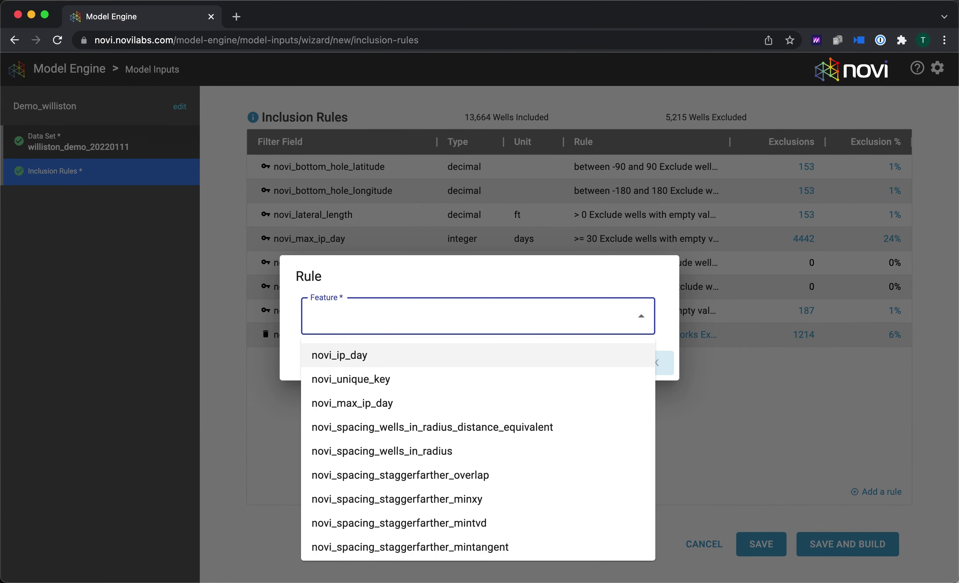
{"action": "type", "text": "prop"}
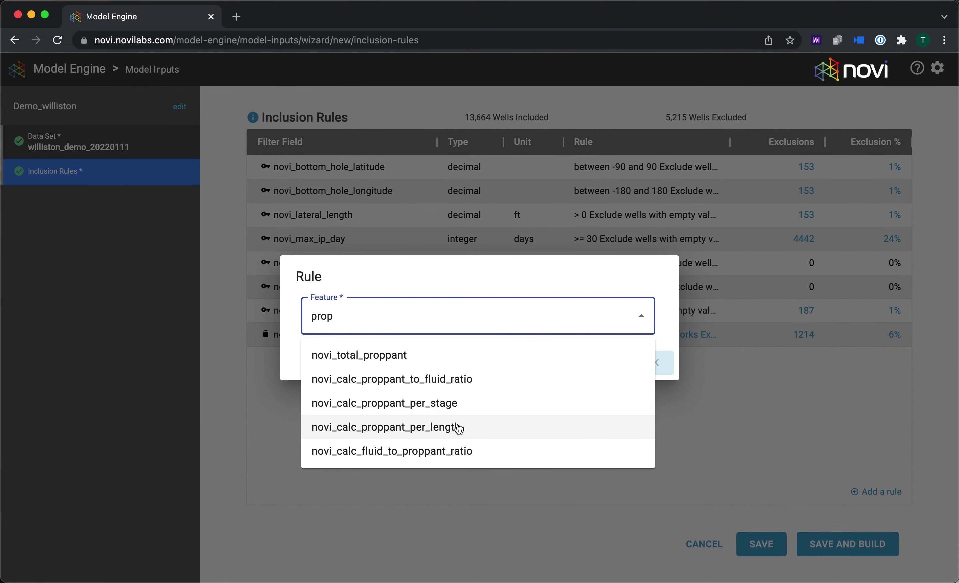
{"action": "left_click", "coordinate": [457, 427]}
{"action": "left_click", "coordinate": [388, 355]}
{"action": "left_click", "coordinate": [389, 355]}
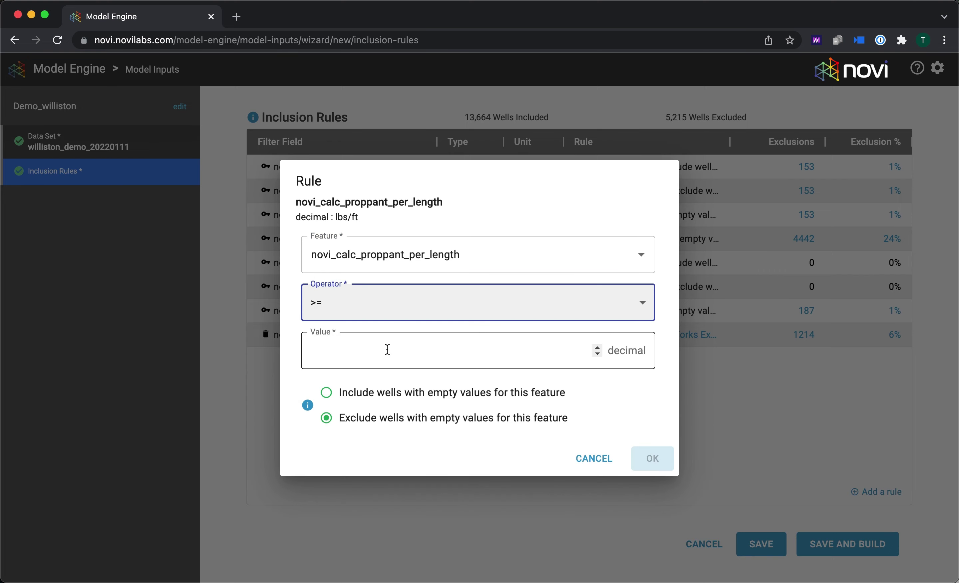
{"action": "left_click", "coordinate": [332, 351]}
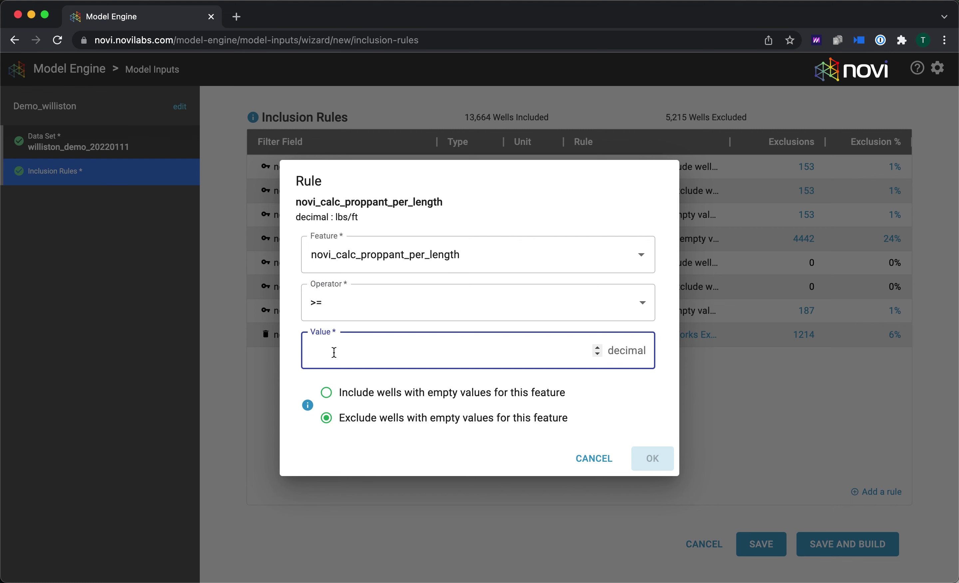
{"action": "type", "text": "75"}
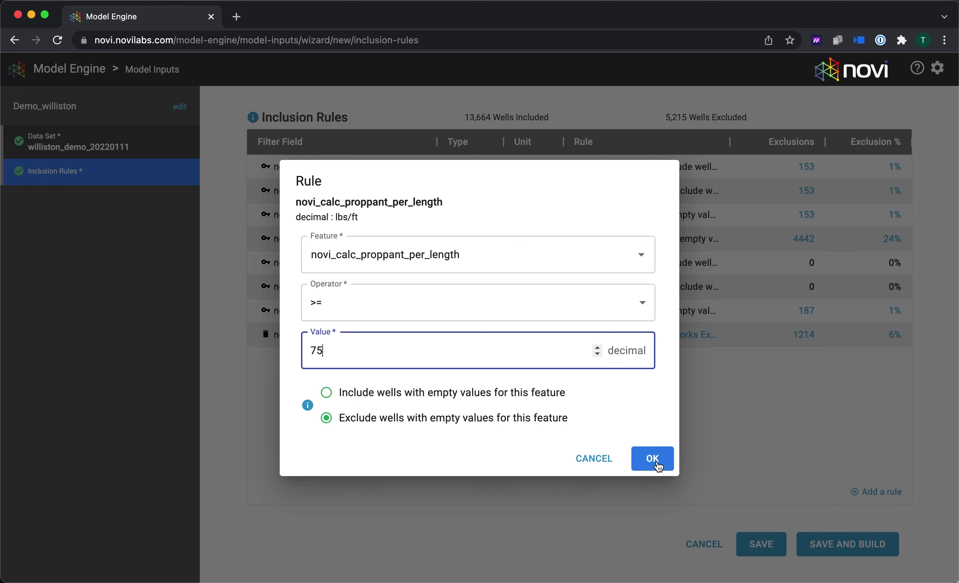
{"action": "left_click", "coordinate": [648, 463]}
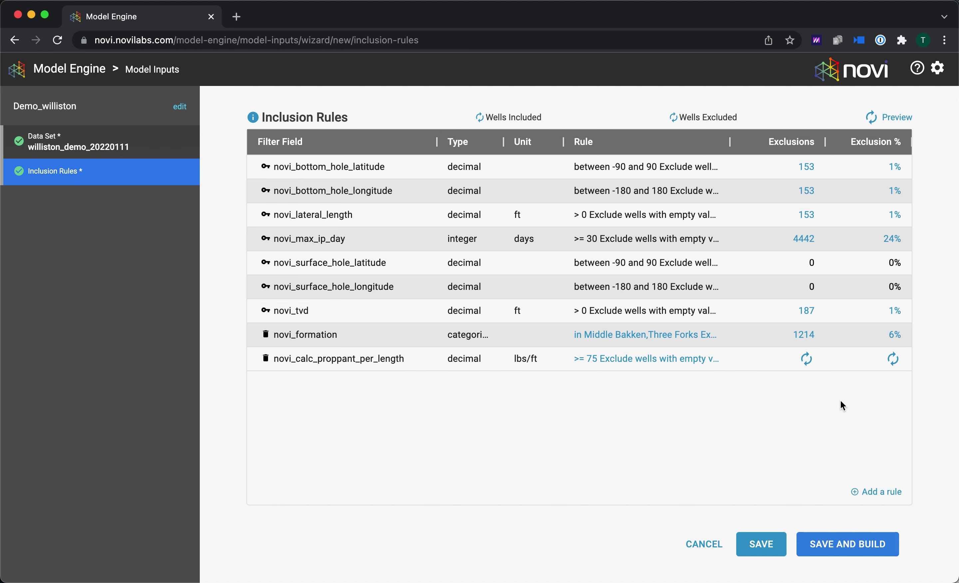
{"action": "left_click", "coordinate": [856, 547]}
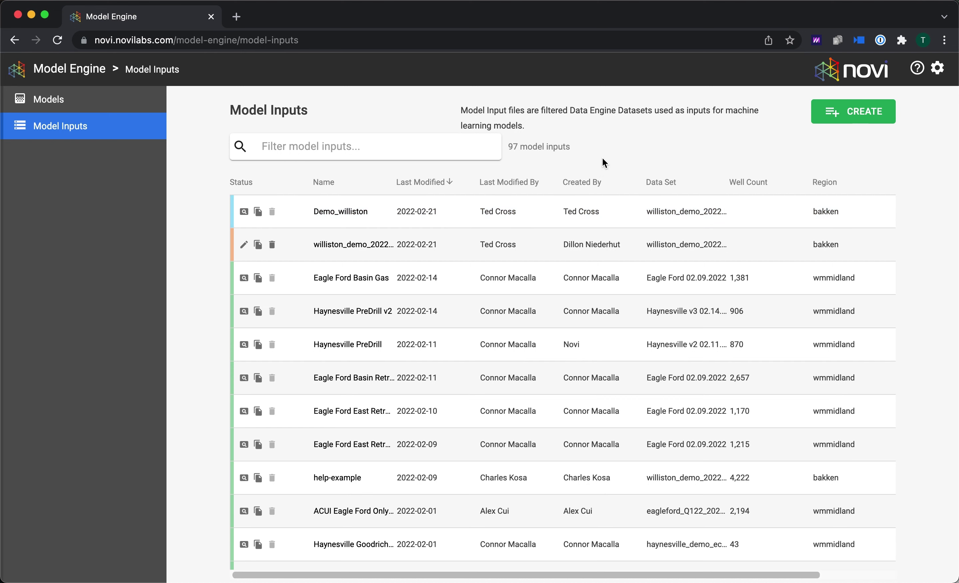
Switch to the Models page listing the 13 existing models.
{"action": "left_click", "coordinate": [100, 103]}
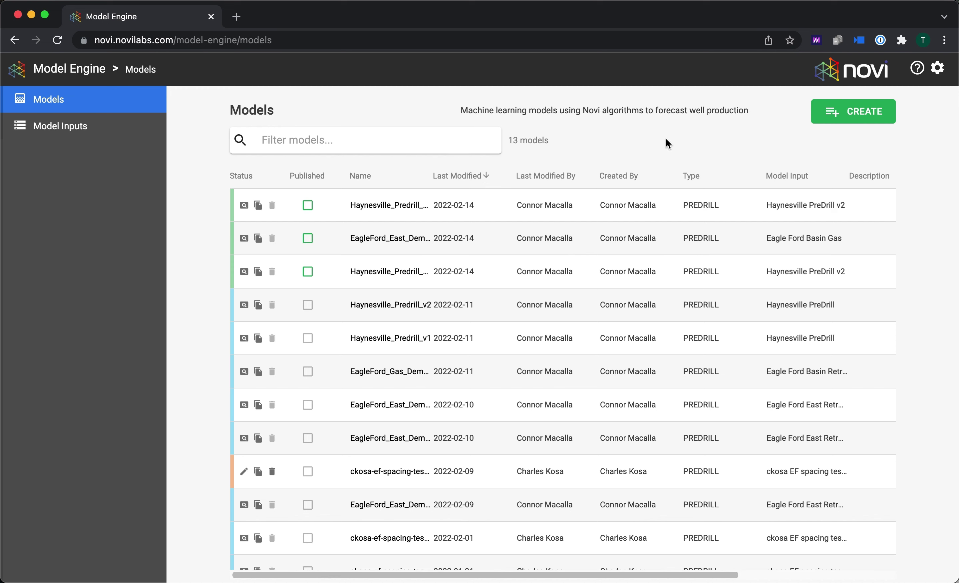
Create a Predrill Forecasting model named Demo_Williston_2022Q1.
{"action": "left_click", "coordinate": [875, 111]}
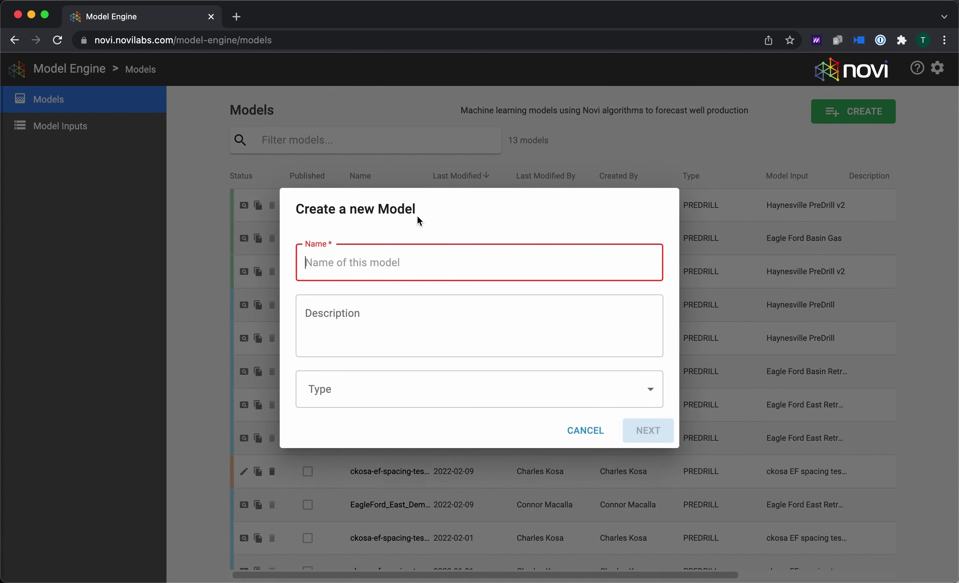
{"action": "type", "text": "Demo_"}
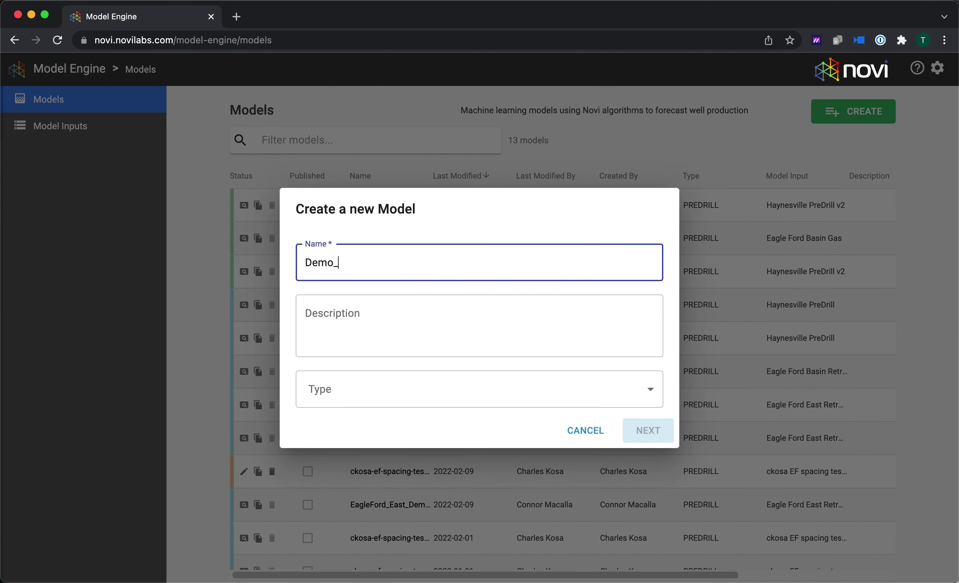
{"action": "type", "text": "Williston_2022Q1"}
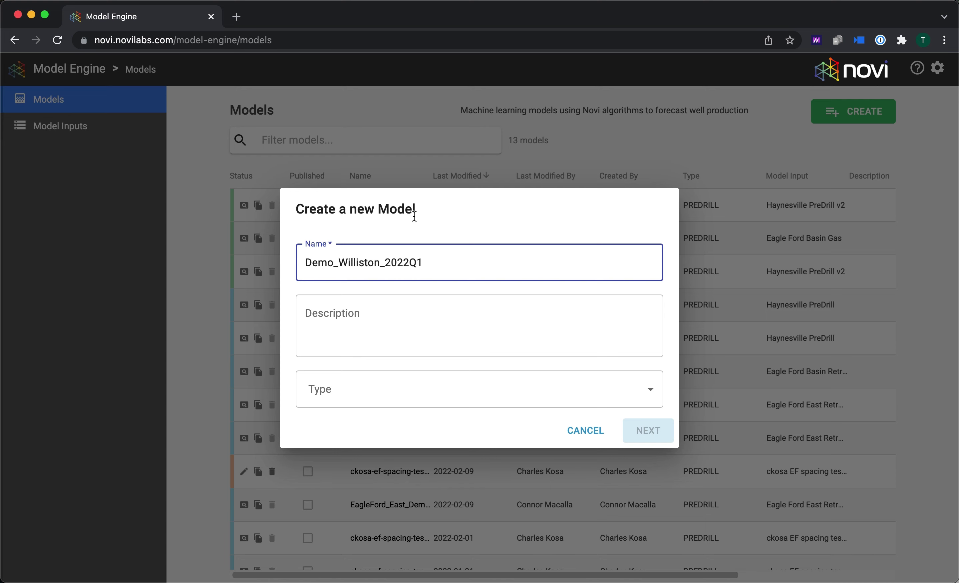
{"action": "left_click", "coordinate": [326, 401]}
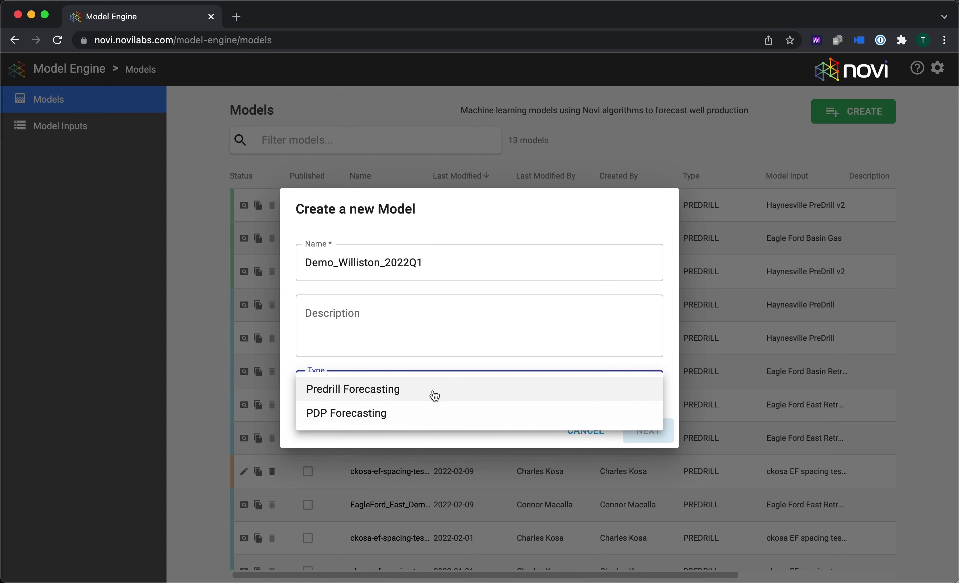
{"action": "left_click", "coordinate": [425, 417]}
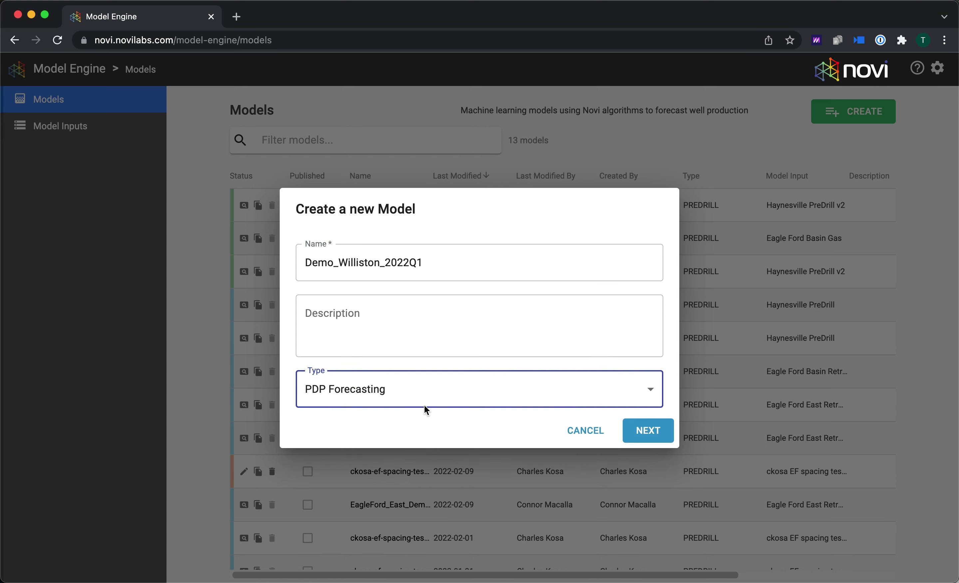
{"action": "left_click", "coordinate": [425, 403]}
{"action": "left_click", "coordinate": [405, 363]}
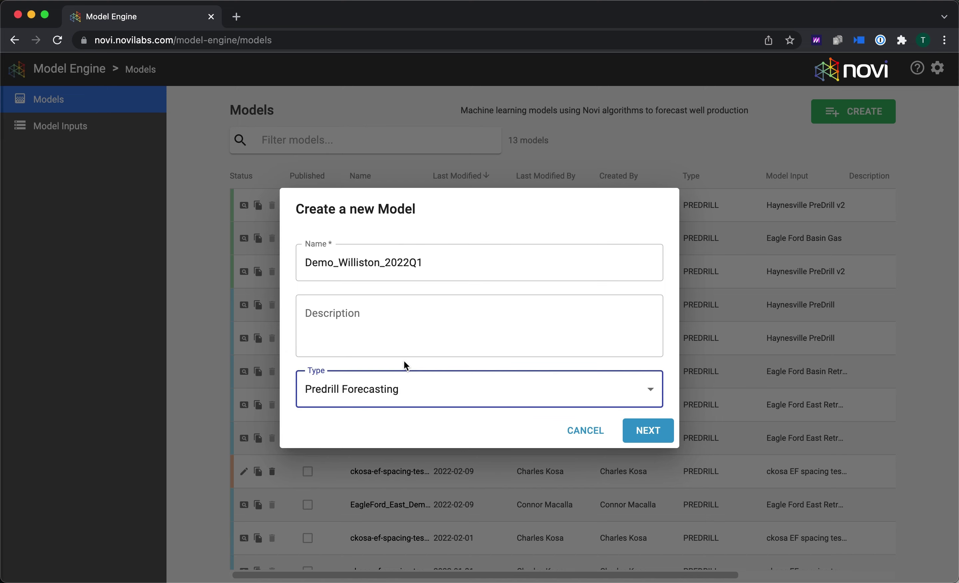
{"action": "left_click", "coordinate": [654, 427]}
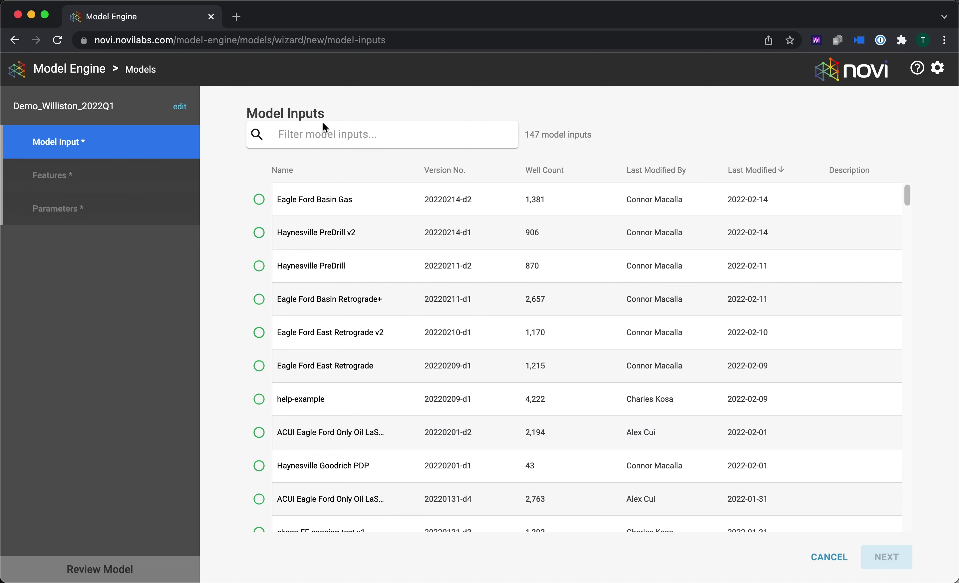
Use williston_demo_20220111 as the model input and continue to Features.
{"action": "left_click", "coordinate": [310, 133]}
{"action": "type", "text": "will"}
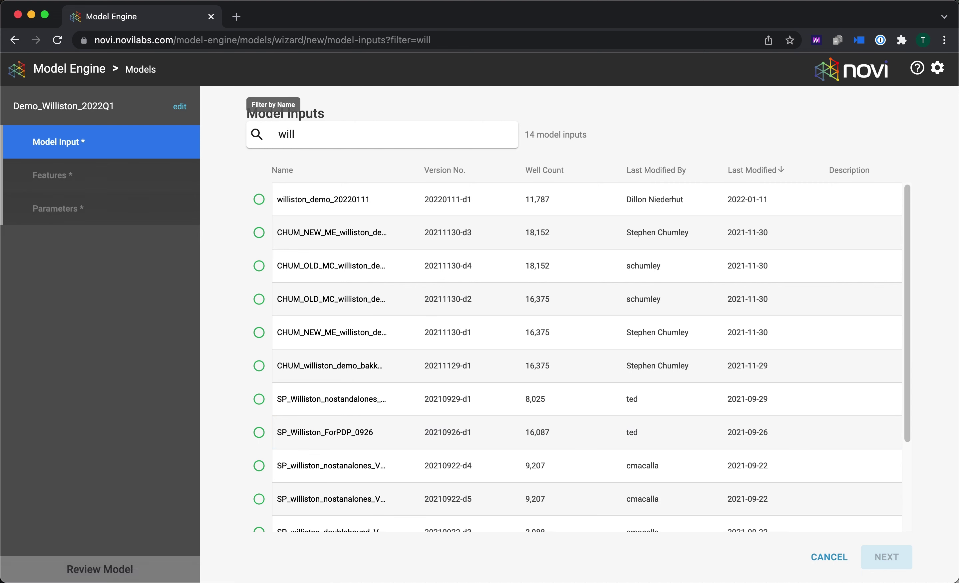
{"action": "left_click", "coordinate": [362, 207]}
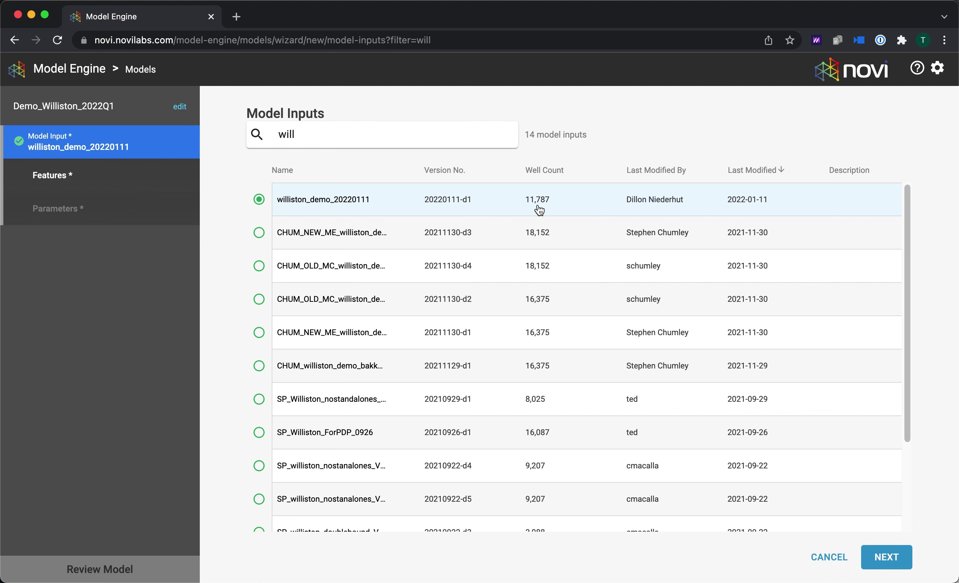
{"action": "left_click", "coordinate": [901, 563]}
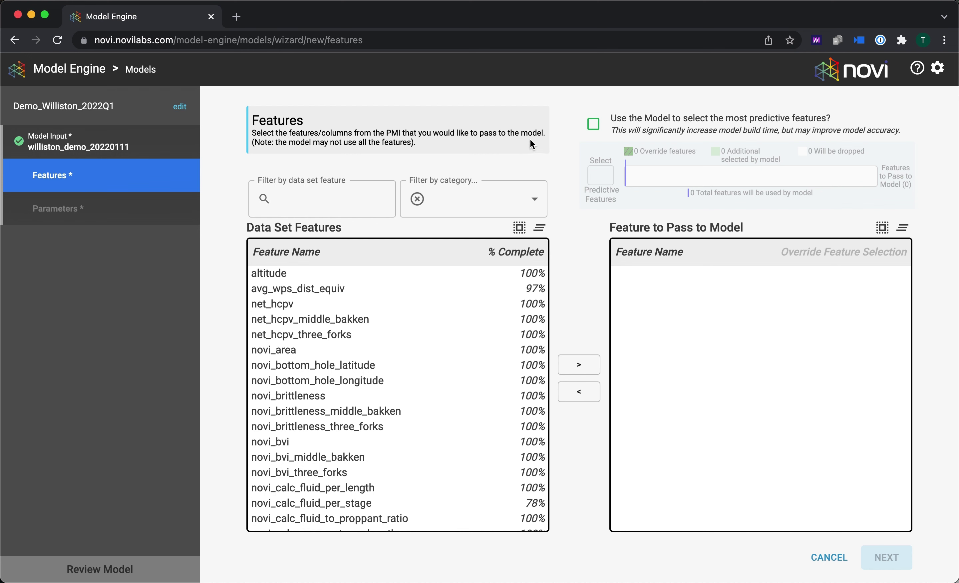
{"action": "scroll", "coordinate": [432, 326], "scroll_direction": "down", "scroll_amount": 5}
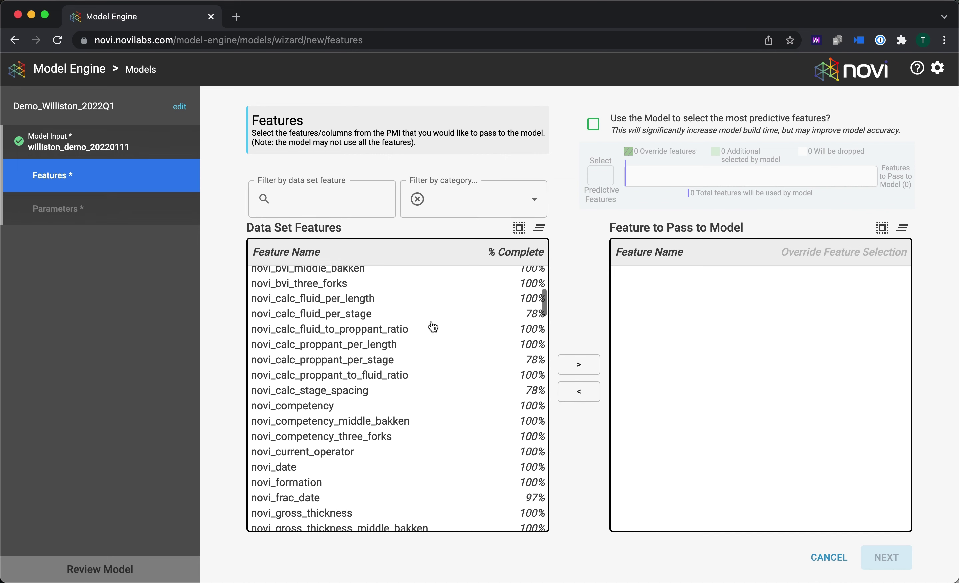
{"action": "scroll", "coordinate": [432, 325], "scroll_direction": "down", "scroll_amount": 13}
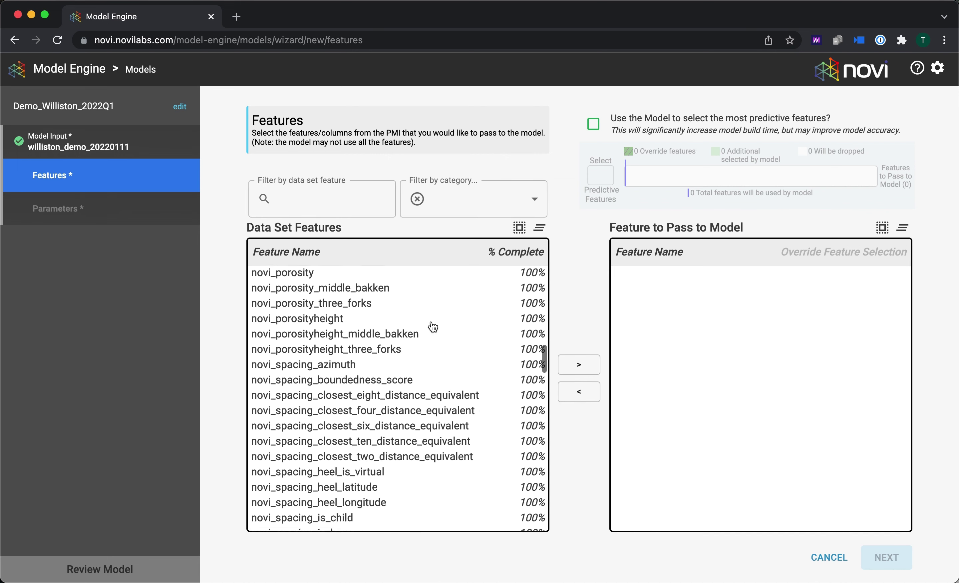
{"action": "scroll", "coordinate": [432, 325], "scroll_direction": "down", "scroll_amount": 7}
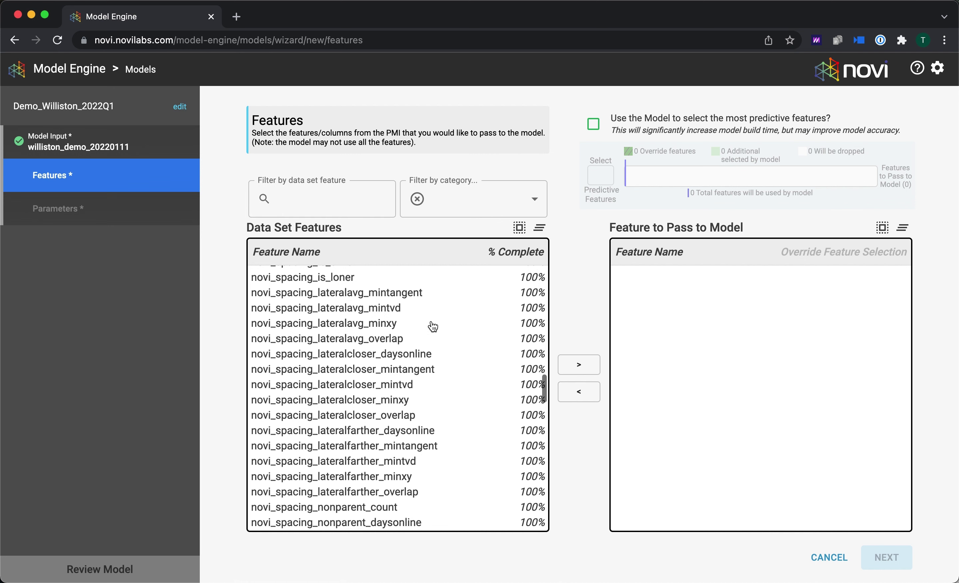
{"action": "scroll", "coordinate": [432, 325], "scroll_direction": "down", "scroll_amount": 11}
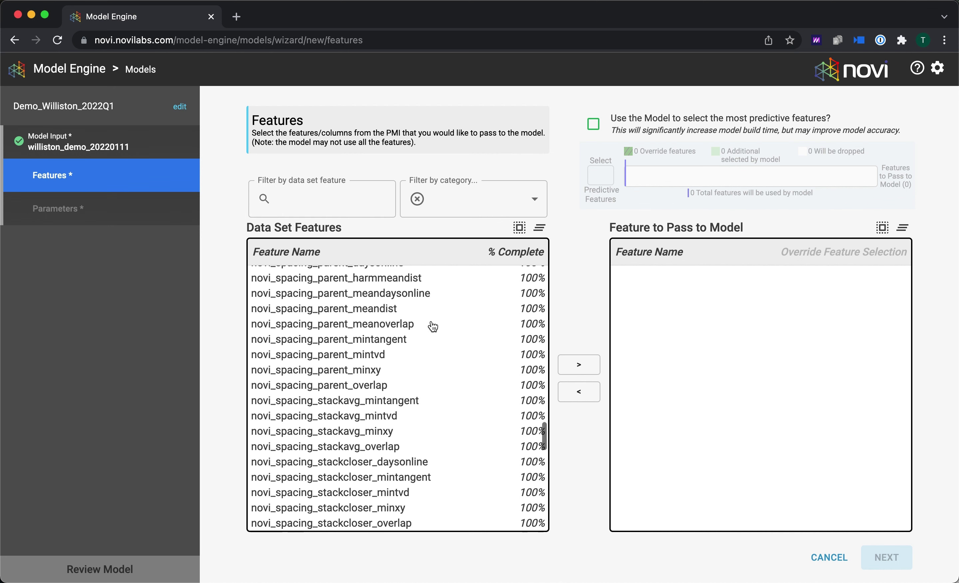
{"action": "scroll", "coordinate": [432, 326], "scroll_direction": "down", "scroll_amount": 11}
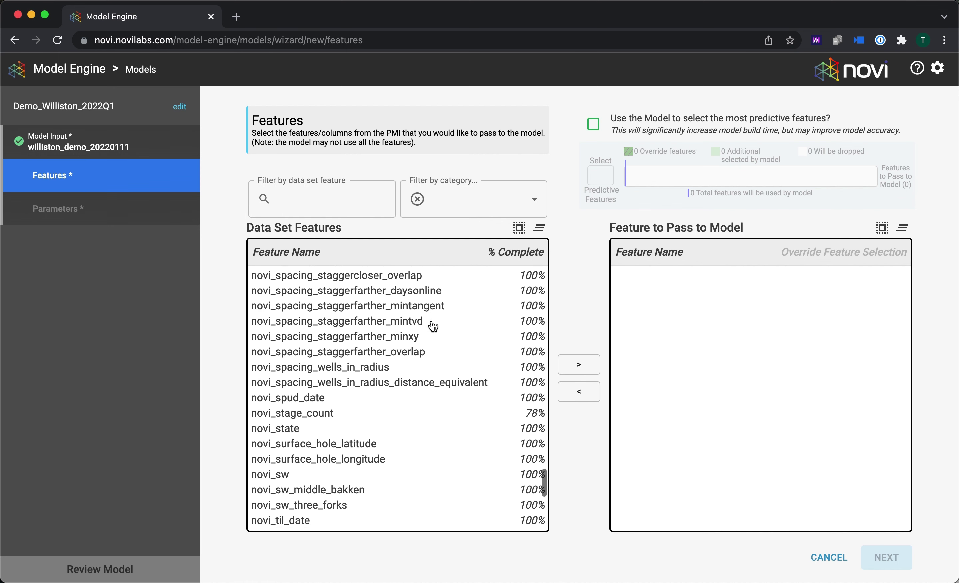
{"action": "left_click", "coordinate": [482, 188]}
From COMPLETIONS, pass novi_calc_fluid_per_length, novi_calc_proppant_per_length, novi_formation, novi_lateral_length and novi_tvd.
{"action": "left_click", "coordinate": [483, 246]}
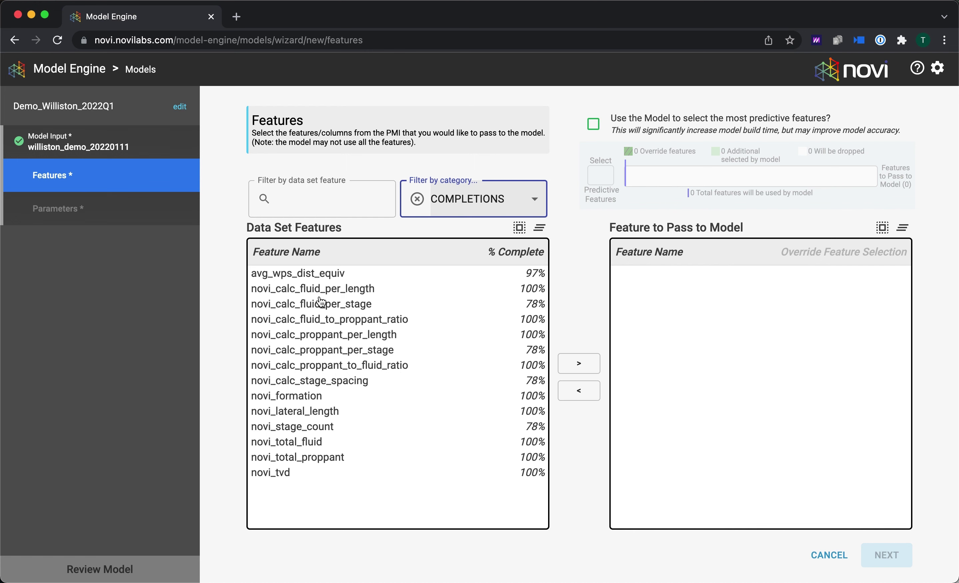
{"action": "left_click", "coordinate": [332, 338]}
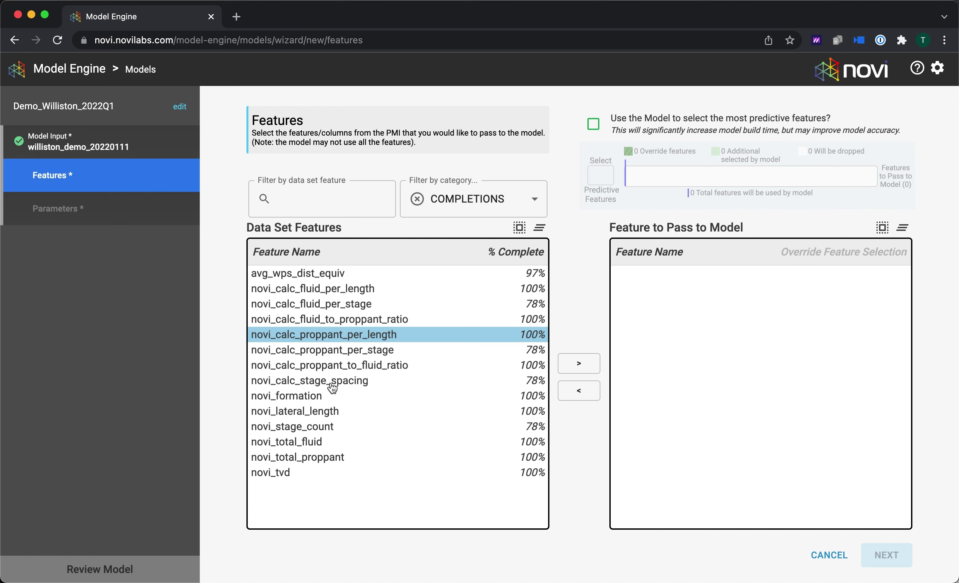
{"action": "left_click", "coordinate": [364, 289], "text": "super"}
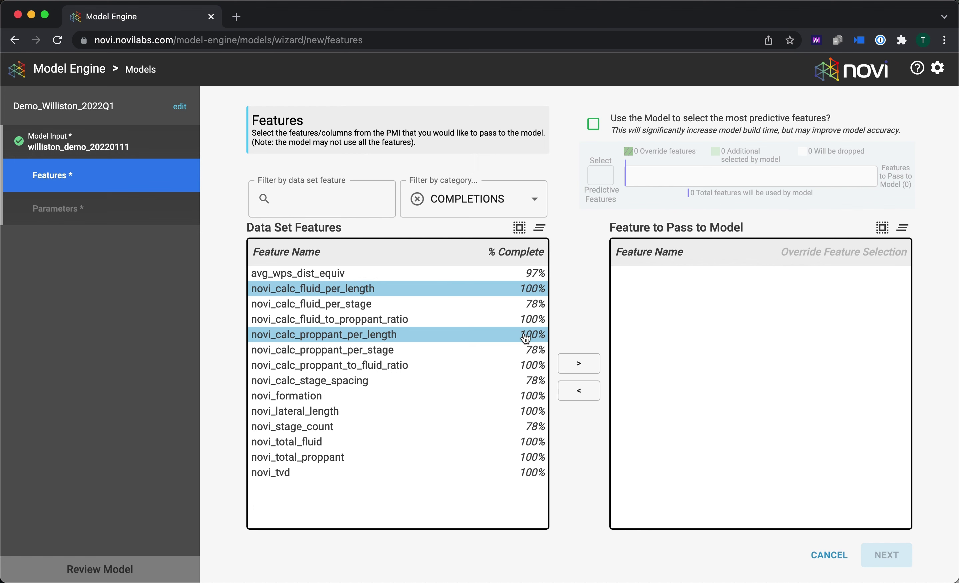
{"action": "left_click", "coordinate": [578, 364]}
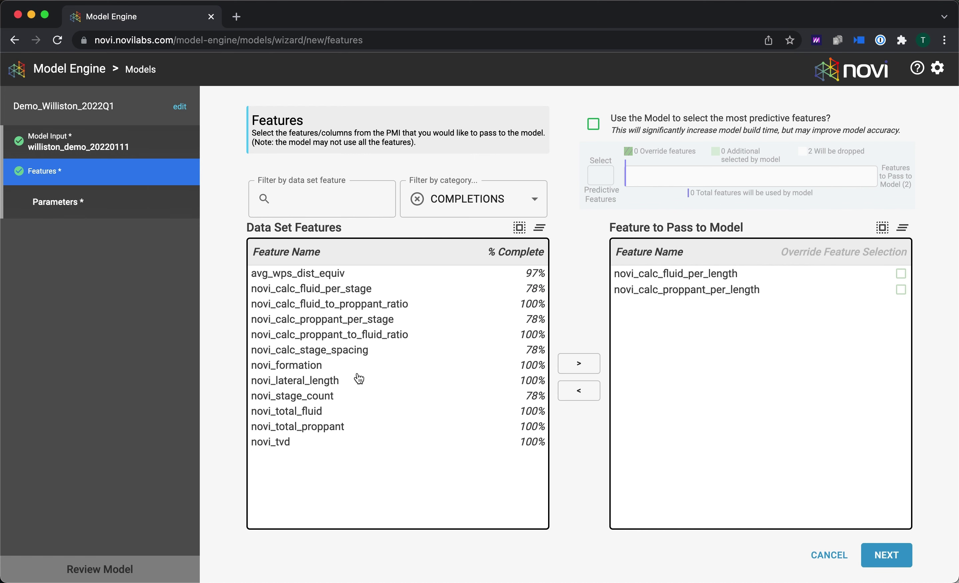
{"action": "left_click", "coordinate": [323, 367]}
{"action": "left_click", "coordinate": [594, 366]}
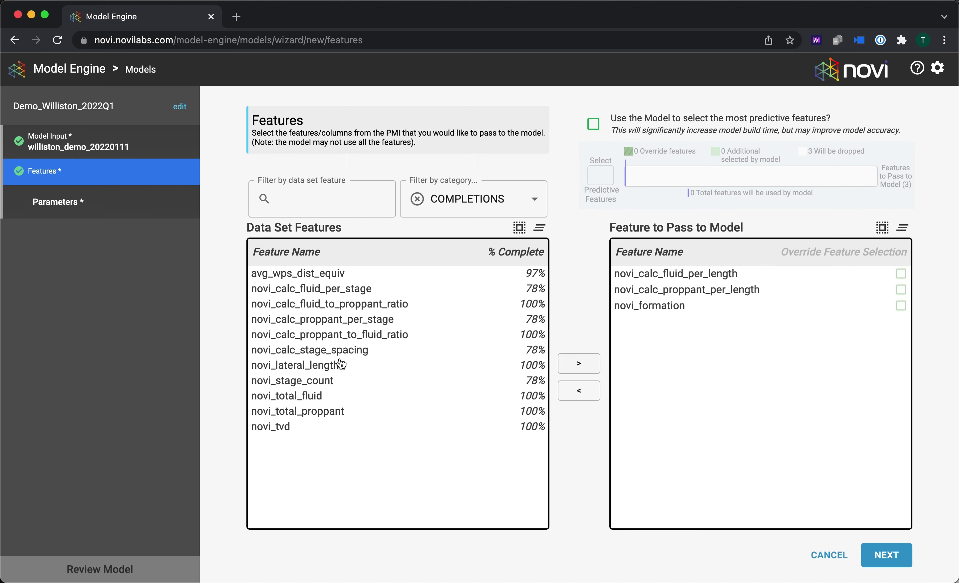
{"action": "left_click", "coordinate": [337, 367]}
{"action": "left_click", "coordinate": [575, 368]}
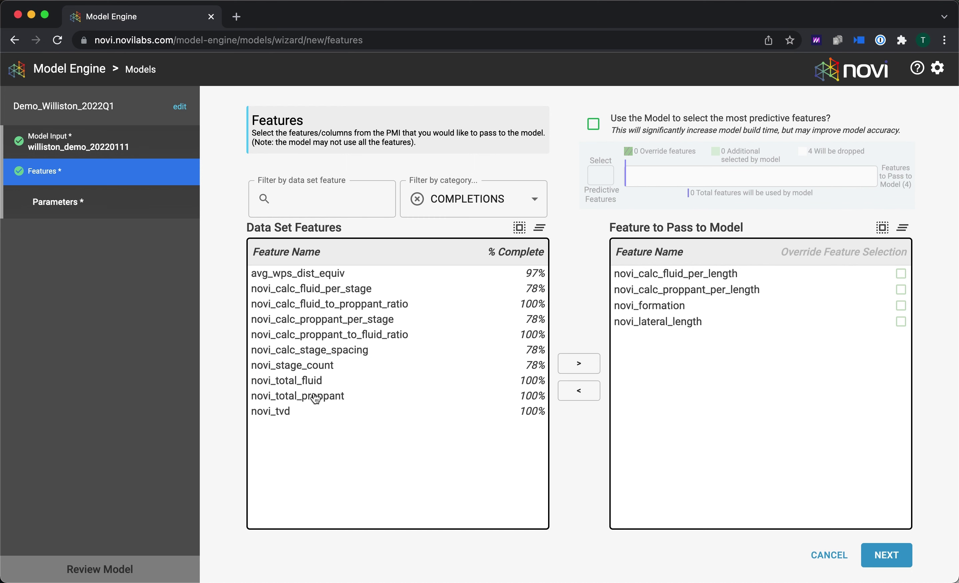
{"action": "left_click", "coordinate": [299, 412]}
{"action": "left_click", "coordinate": [579, 363]}
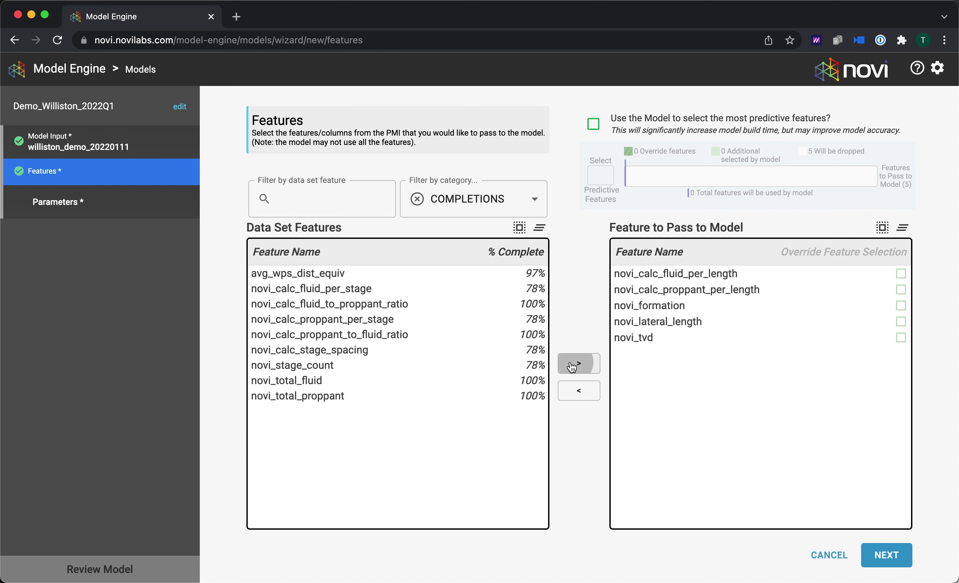
From GEOLOGY, pass novi_permeability, novi_porosity, novi_sw and the lower and upper Bakken TOC features.
{"action": "left_click", "coordinate": [498, 210]}
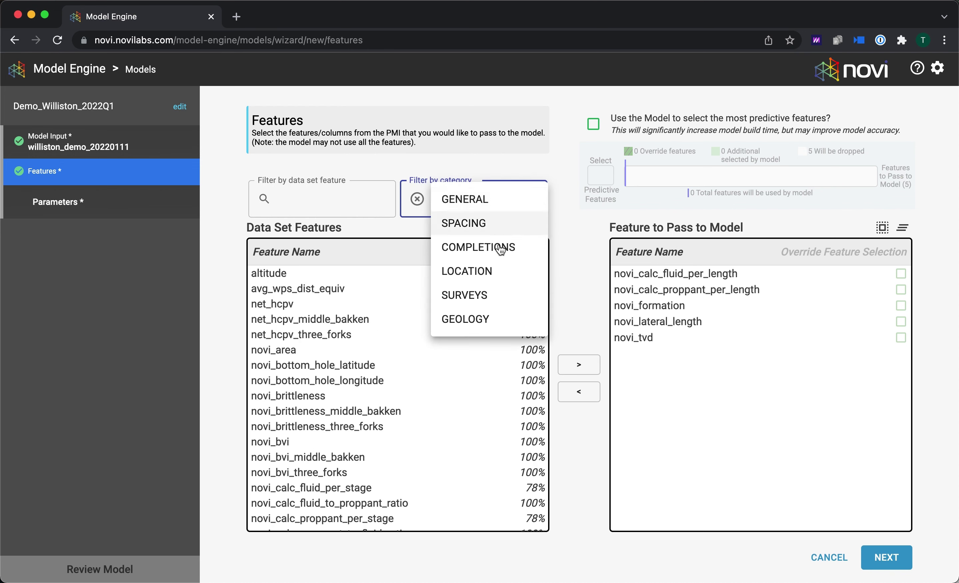
{"action": "left_click", "coordinate": [491, 319]}
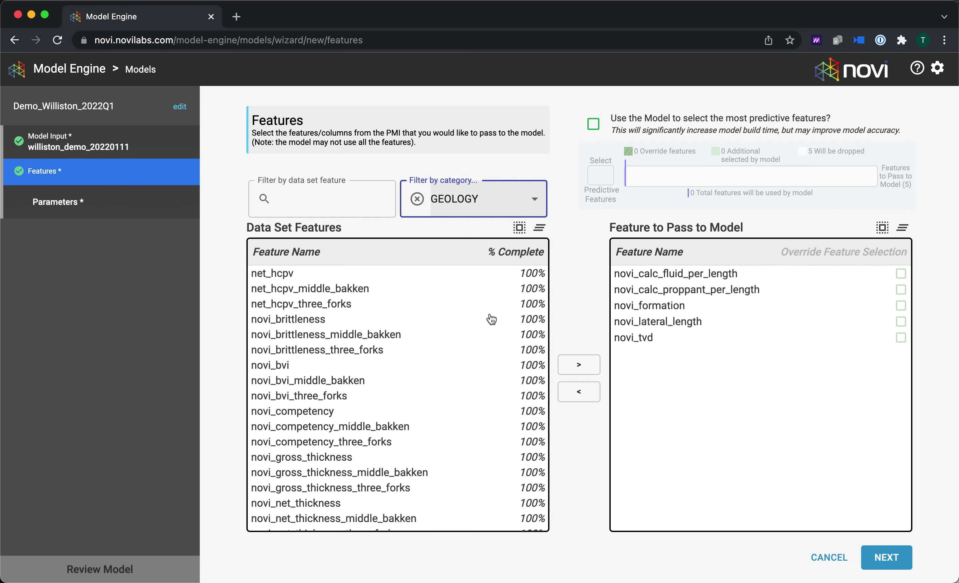
{"action": "scroll", "coordinate": [337, 330], "scroll_direction": "down", "scroll_amount": 3}
{"action": "scroll", "coordinate": [338, 330], "scroll_direction": "down", "scroll_amount": 5}
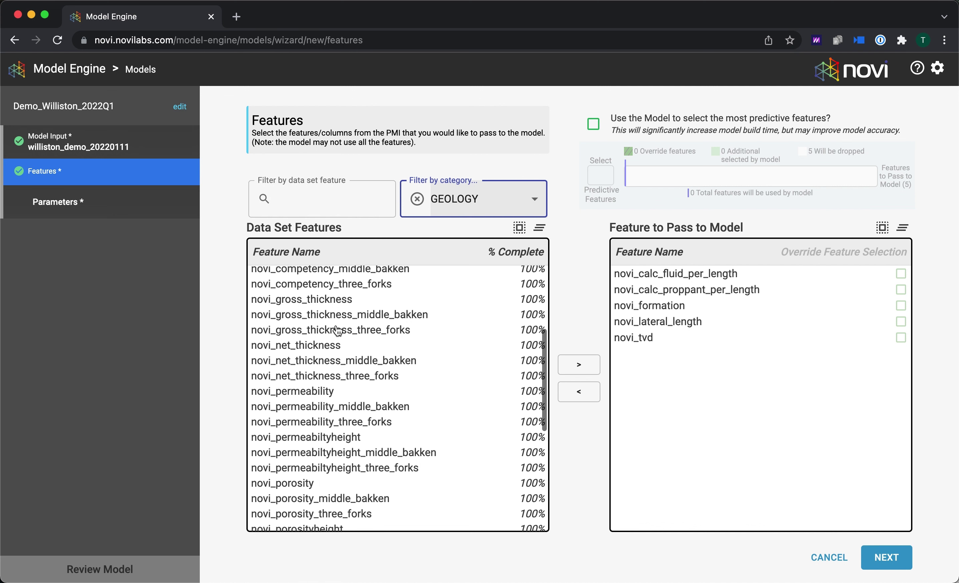
{"action": "scroll", "coordinate": [337, 330], "scroll_direction": "down", "scroll_amount": 2}
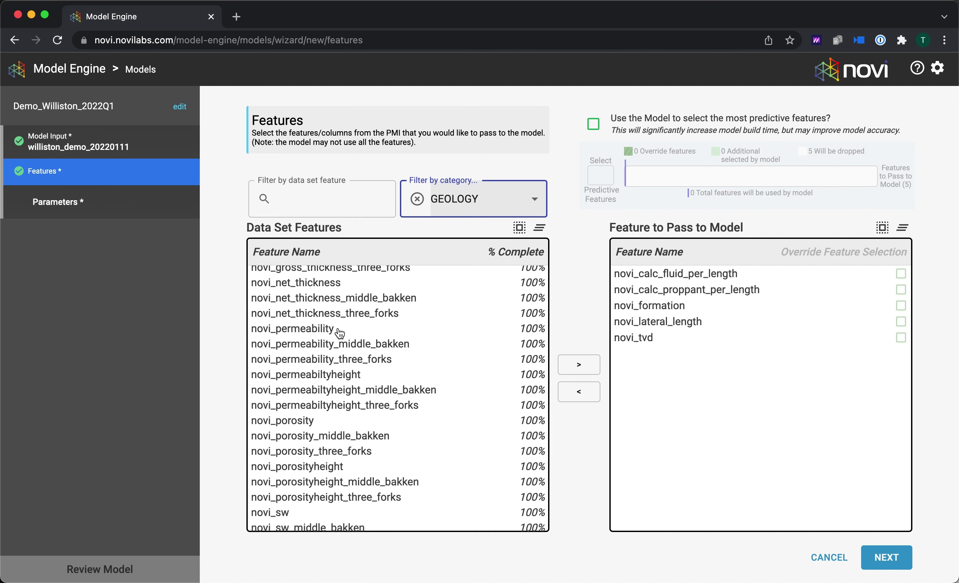
{"action": "scroll", "coordinate": [339, 333], "scroll_direction": "down", "scroll_amount": 1}
{"action": "left_click", "coordinate": [338, 306]}
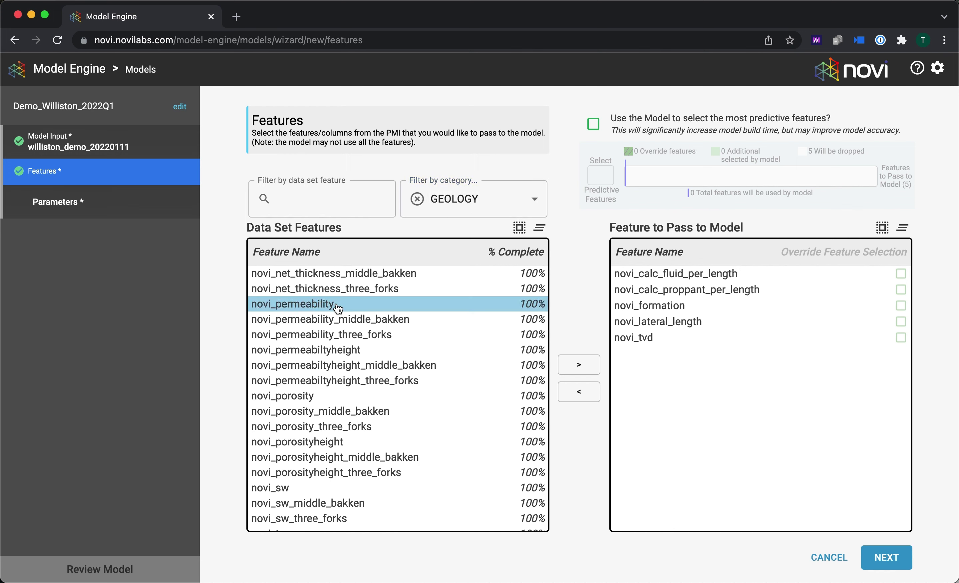
{"action": "left_click", "coordinate": [323, 405], "text": "super"}
{"action": "left_click", "coordinate": [309, 491], "text": "super"}
{"action": "scroll", "coordinate": [309, 494], "scroll_direction": "down", "scroll_amount": 5}
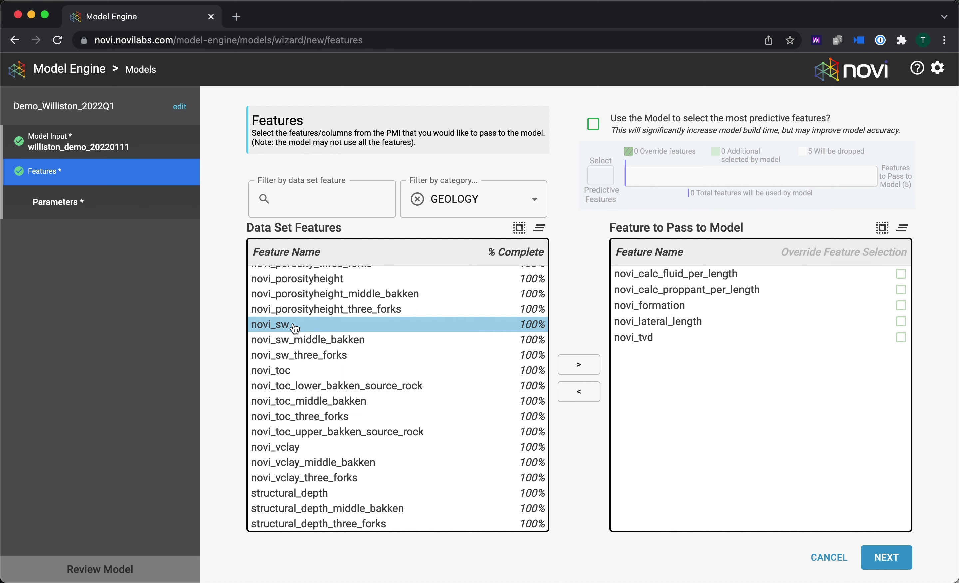
{"action": "left_click", "coordinate": [312, 388]}
{"action": "left_click", "coordinate": [314, 432]}
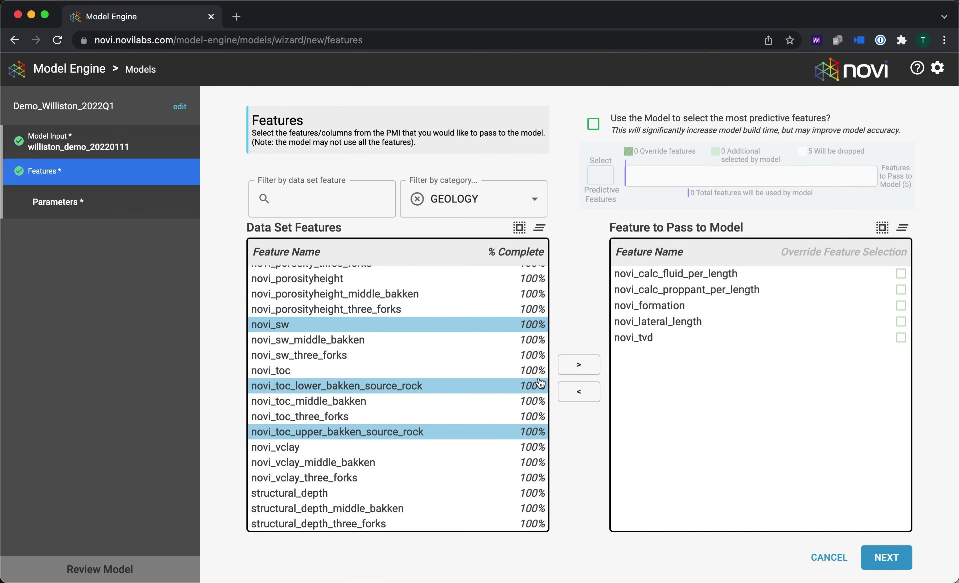
{"action": "left_click", "coordinate": [580, 369]}
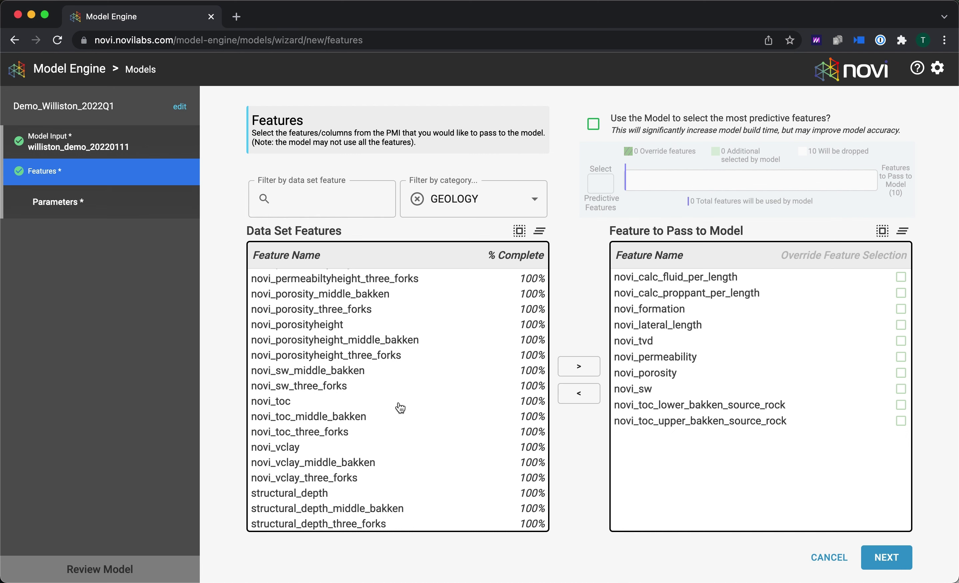
Pass novi_vclay as well and clear the GEOLOGY category filter.
{"action": "left_click", "coordinate": [298, 447]}
{"action": "left_click", "coordinate": [587, 369]}
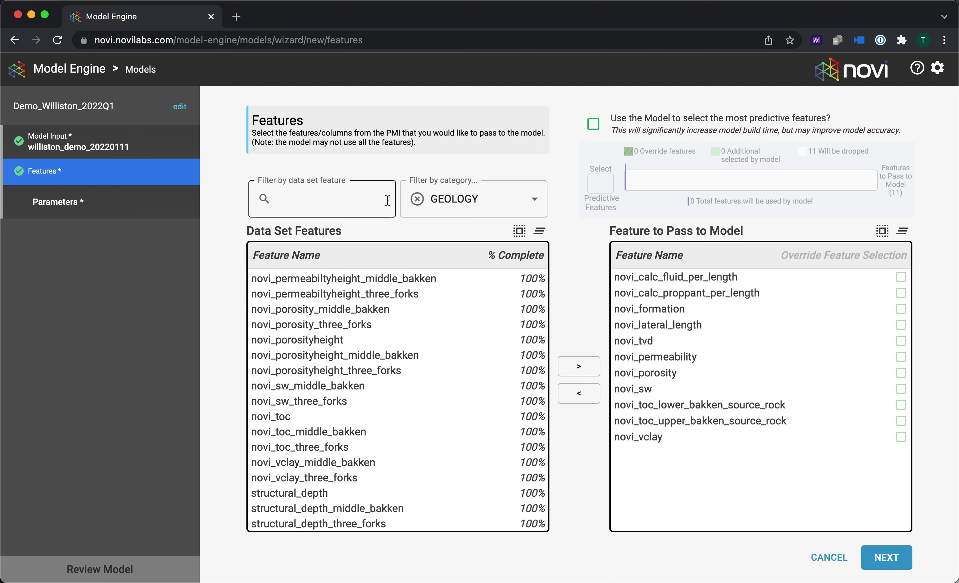
{"action": "left_click", "coordinate": [421, 201]}
{"action": "left_click", "coordinate": [418, 200]}
From SPACING, pass novi_spacing_wells_in_radius, novi_spacing_parent_count and novi_spacing_parent_daysonline.
{"action": "left_click", "coordinate": [493, 252]}
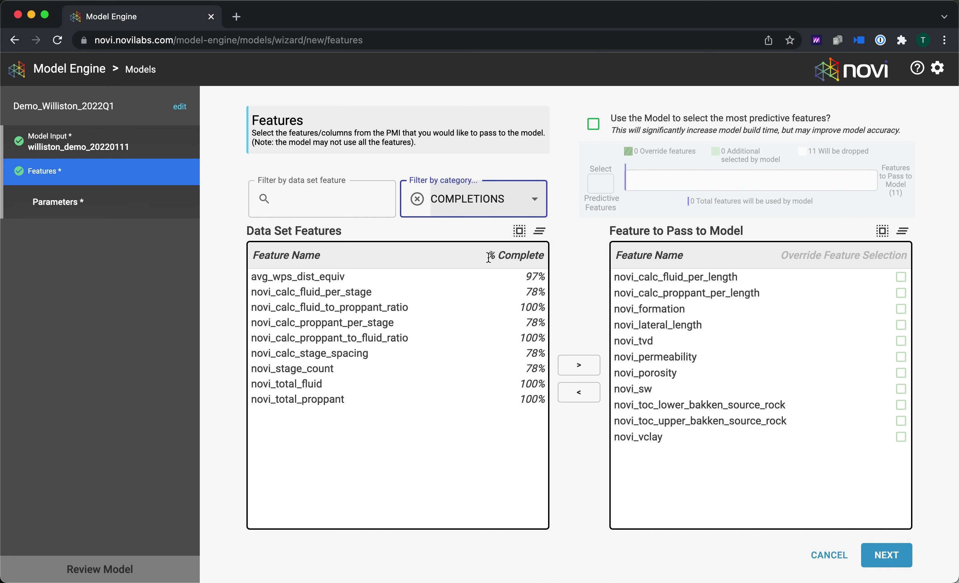
{"action": "left_click", "coordinate": [470, 202]}
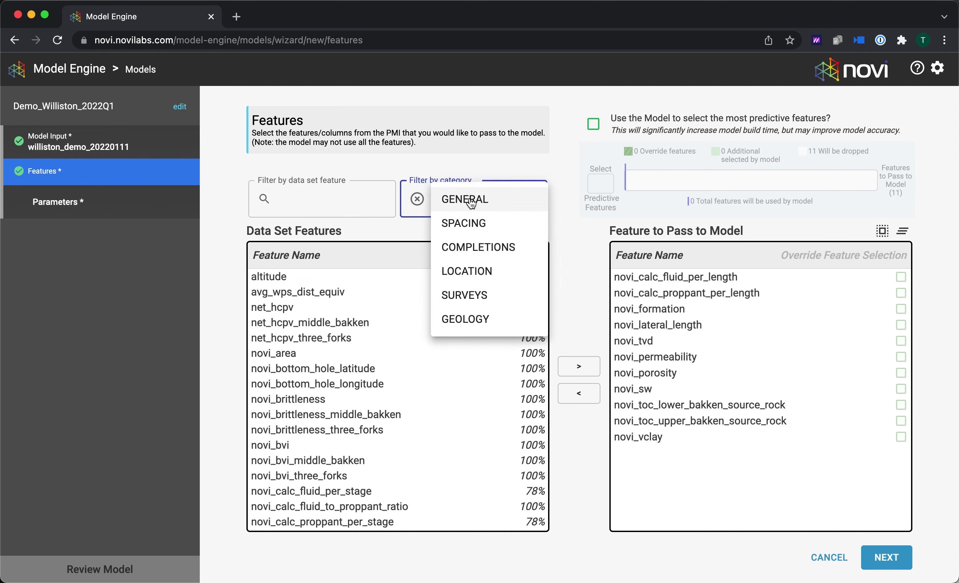
{"action": "left_click", "coordinate": [479, 223]}
{"action": "scroll", "coordinate": [509, 315], "scroll_direction": "down", "scroll_amount": 5}
{"action": "scroll", "coordinate": [509, 315], "scroll_direction": "down", "scroll_amount": 12}
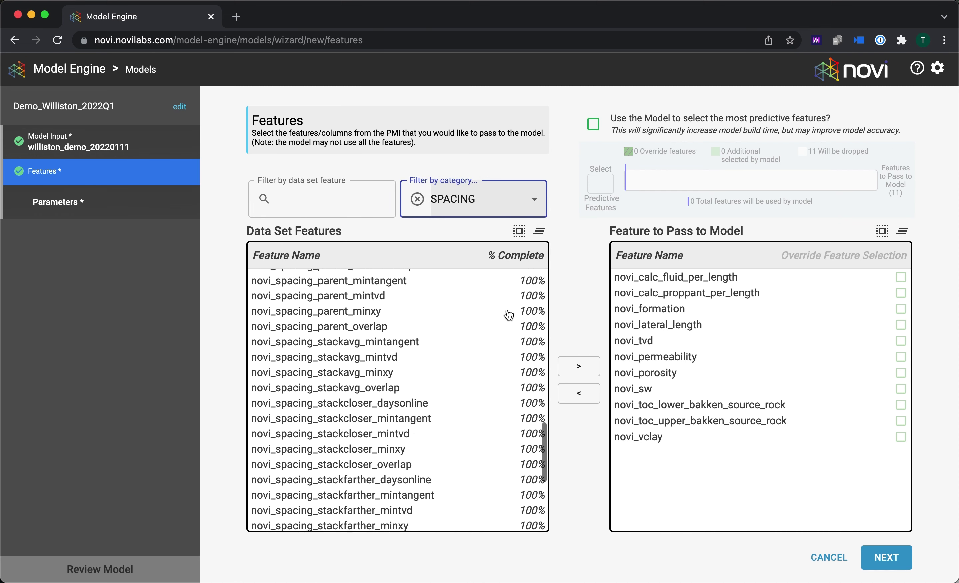
{"action": "scroll", "coordinate": [508, 315], "scroll_direction": "down", "scroll_amount": 10}
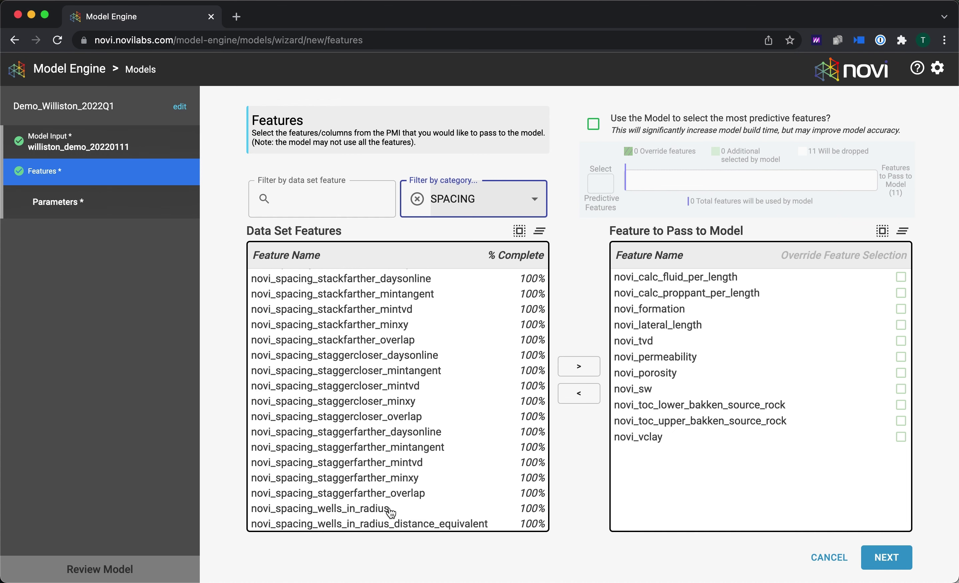
{"action": "left_click", "coordinate": [383, 512]}
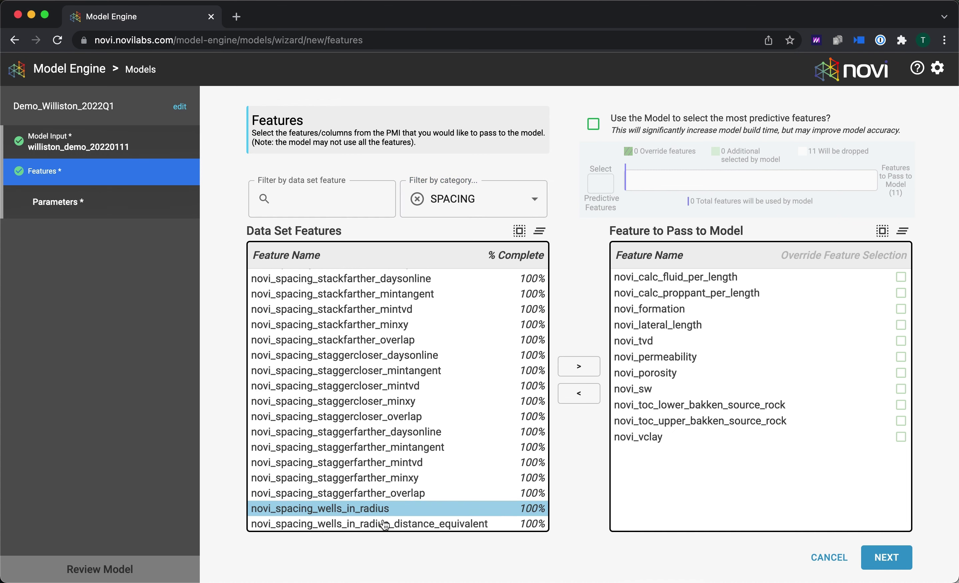
{"action": "left_click", "coordinate": [575, 366]}
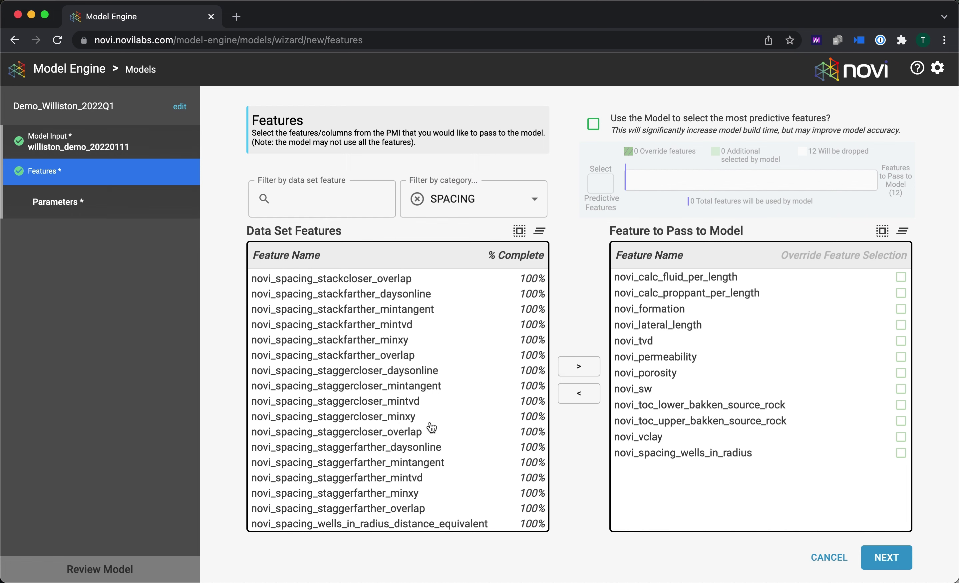
{"action": "scroll", "coordinate": [431, 428], "scroll_direction": "up", "scroll_amount": 2}
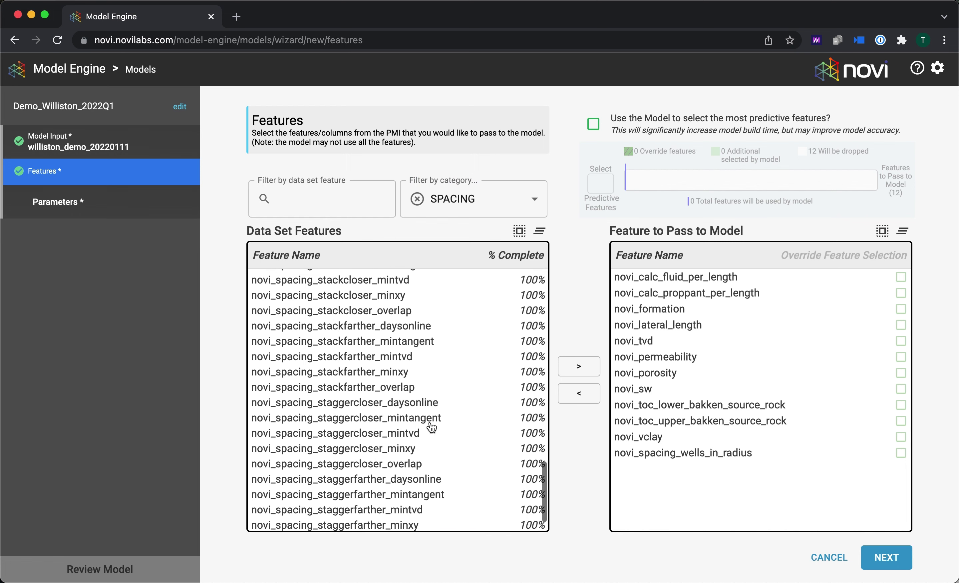
{"action": "scroll", "coordinate": [431, 428], "scroll_direction": "up", "scroll_amount": 5}
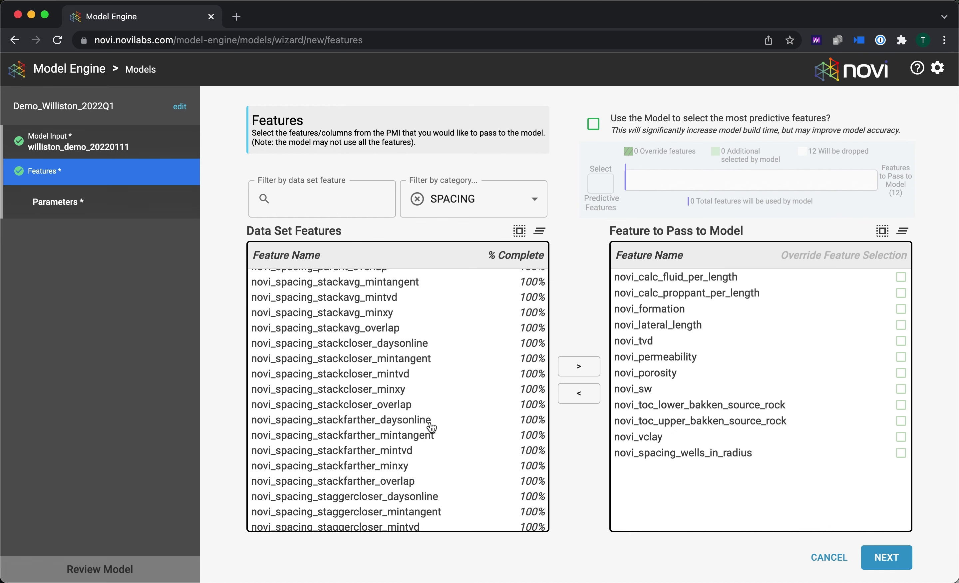
{"action": "scroll", "coordinate": [431, 427], "scroll_direction": "up", "scroll_amount": 10}
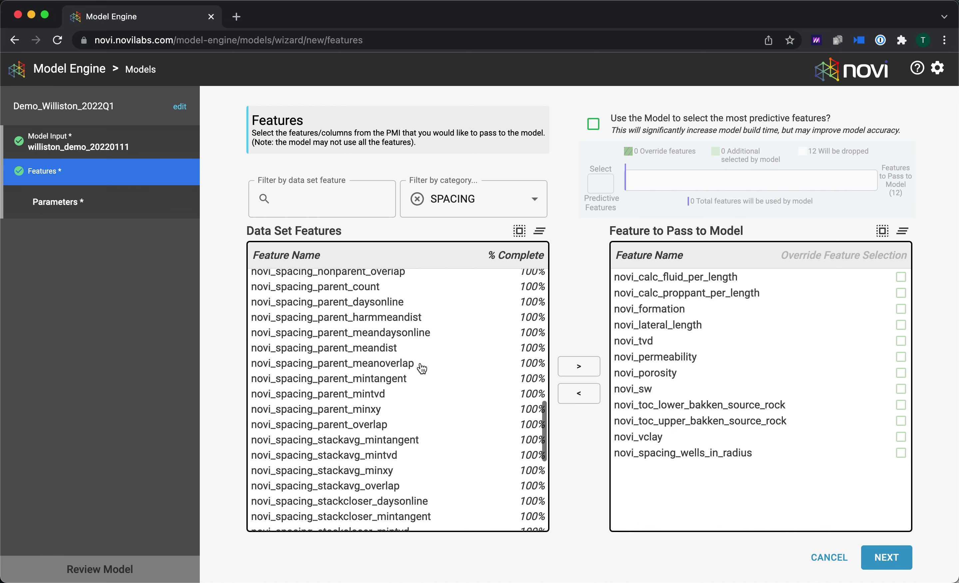
{"action": "scroll", "coordinate": [414, 354], "scroll_direction": "up", "scroll_amount": 1}
{"action": "left_click", "coordinate": [378, 326]}
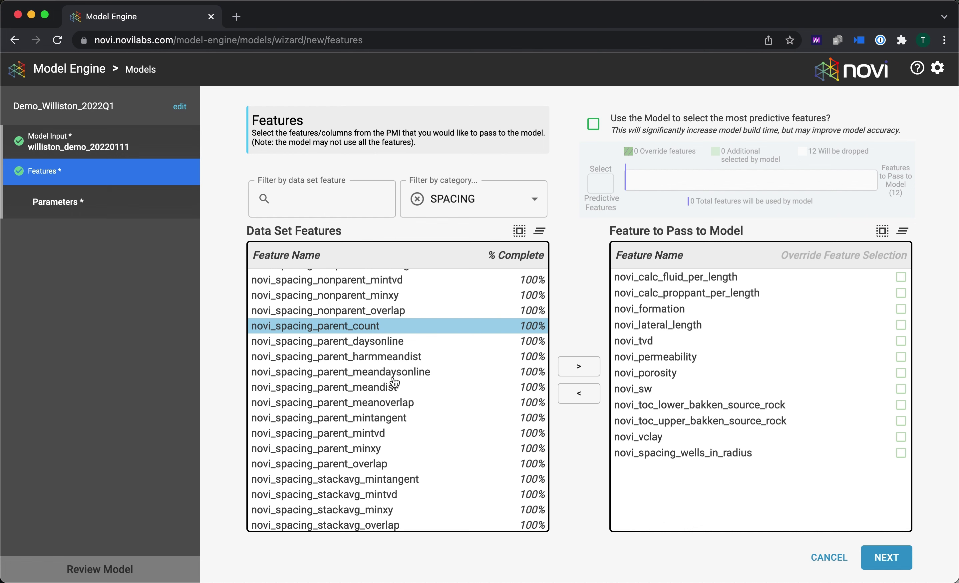
{"action": "left_click", "coordinate": [397, 341], "text": "shift"}
{"action": "left_click", "coordinate": [579, 366]}
Pass novi_spacing_lateralcloser_mintangent and novi_spacing_staggercloser_mintangent to the model.
{"action": "scroll", "coordinate": [456, 388], "scroll_direction": "up", "scroll_amount": 5}
{"action": "scroll", "coordinate": [458, 388], "scroll_direction": "up", "scroll_amount": 10}
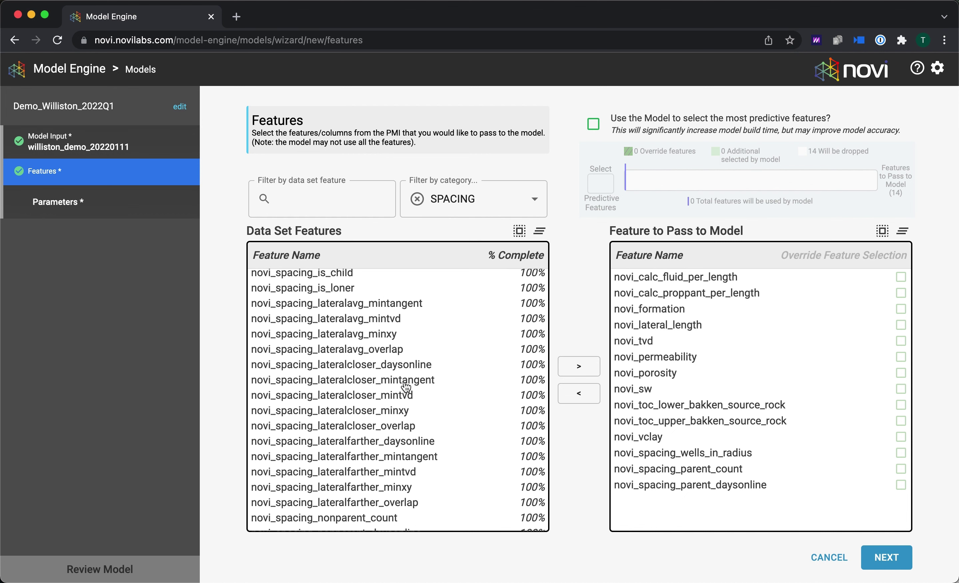
{"action": "left_click", "coordinate": [431, 380]}
{"action": "left_click", "coordinate": [579, 366]}
{"action": "scroll", "coordinate": [455, 458], "scroll_direction": "down", "scroll_amount": 12}
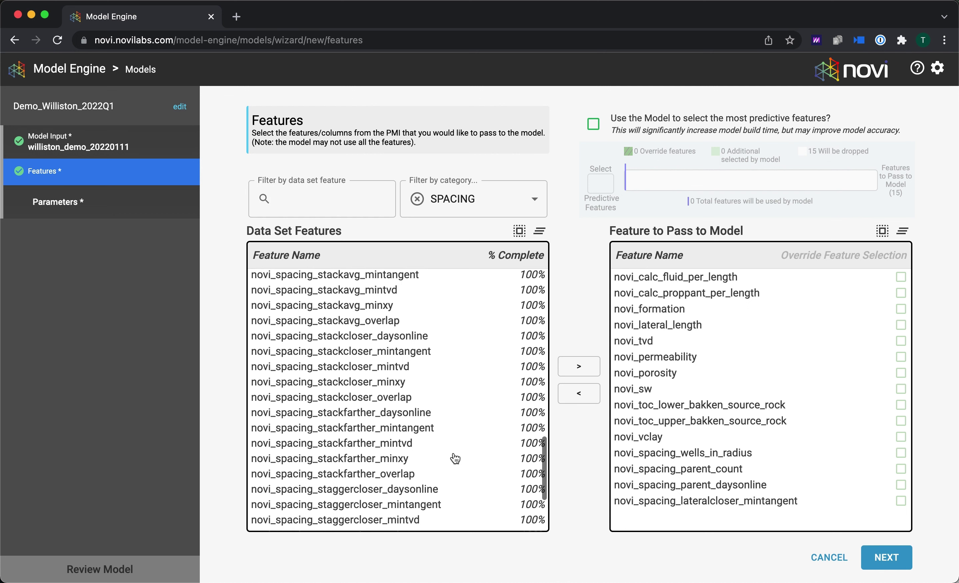
{"action": "scroll", "coordinate": [456, 458], "scroll_direction": "down", "scroll_amount": 1}
{"action": "left_click", "coordinate": [438, 474]}
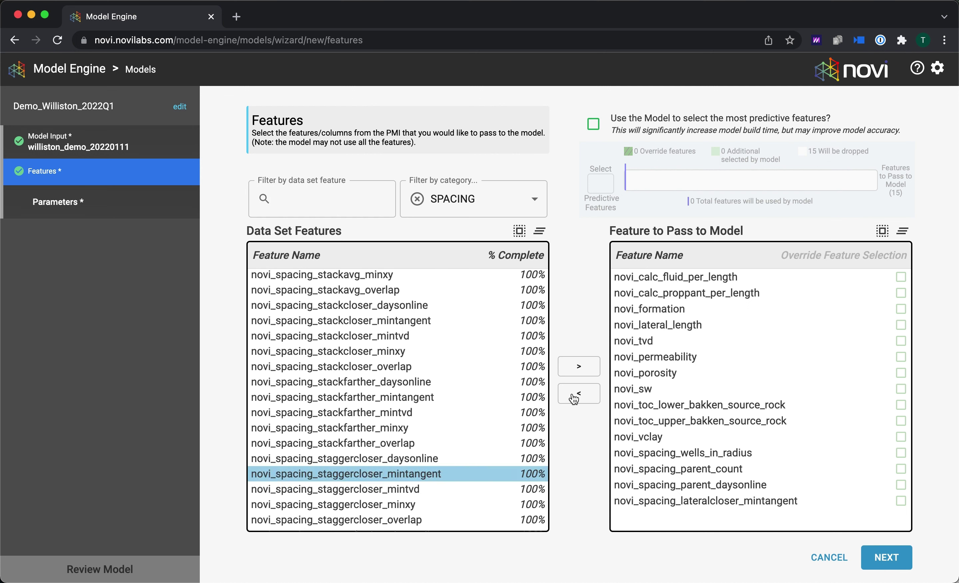
{"action": "left_click", "coordinate": [578, 366]}
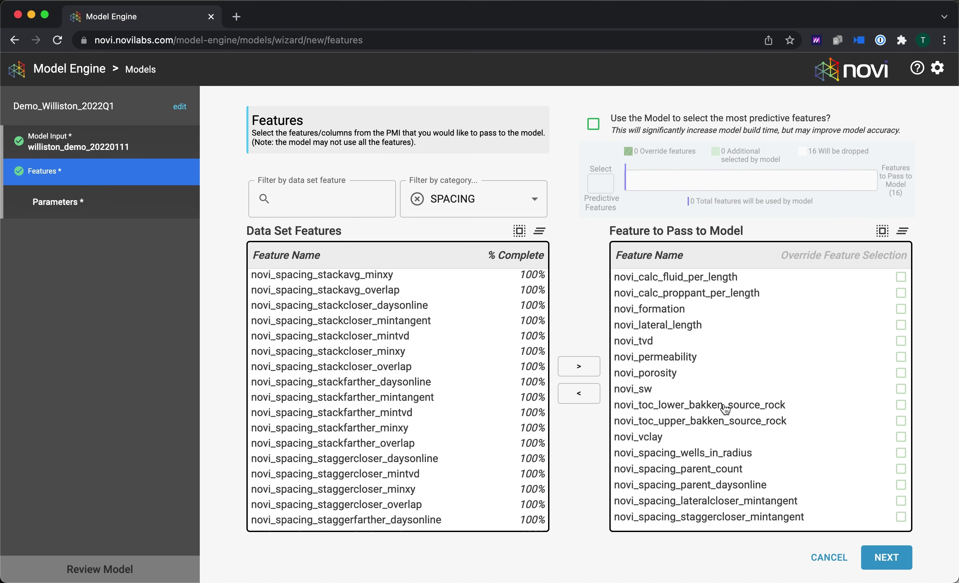
From SURVEYS, pass novi_toe_angle and novi_tortuosity, then clear the category filter.
{"action": "left_click", "coordinate": [534, 200]}
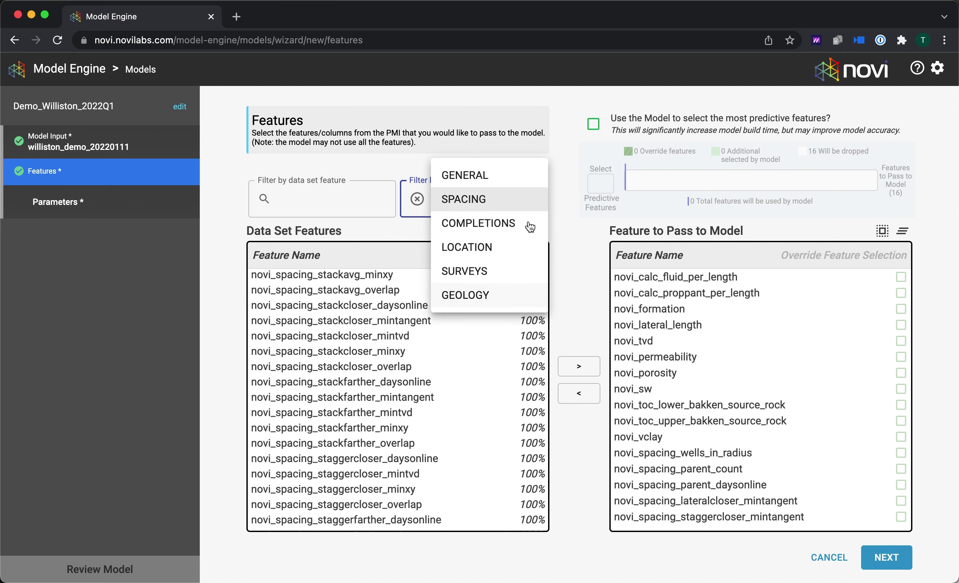
{"action": "left_click", "coordinate": [501, 271]}
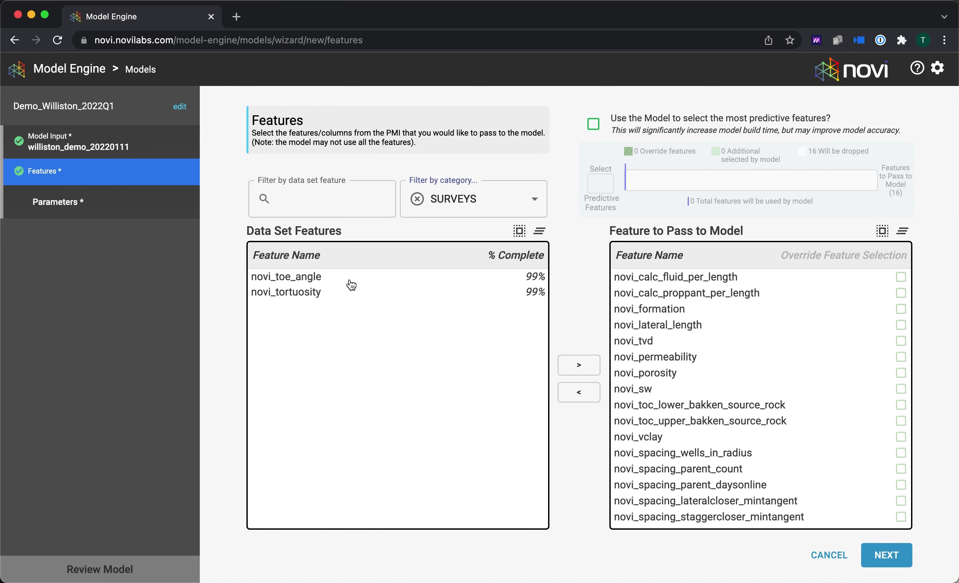
{"action": "left_click", "coordinate": [351, 281]}
{"action": "left_click", "coordinate": [350, 293], "text": "shift"}
{"action": "left_click", "coordinate": [575, 369]}
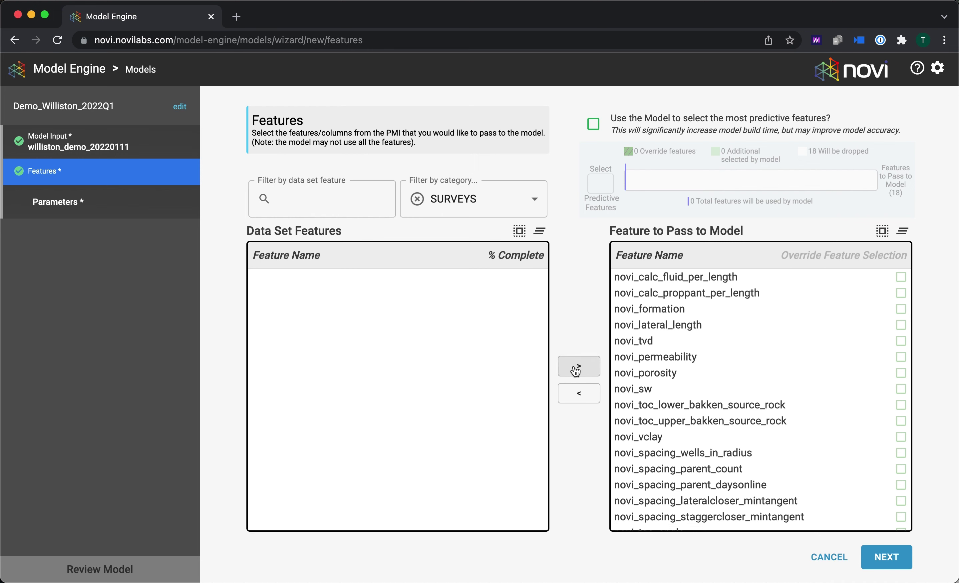
{"action": "left_click", "coordinate": [418, 199]}
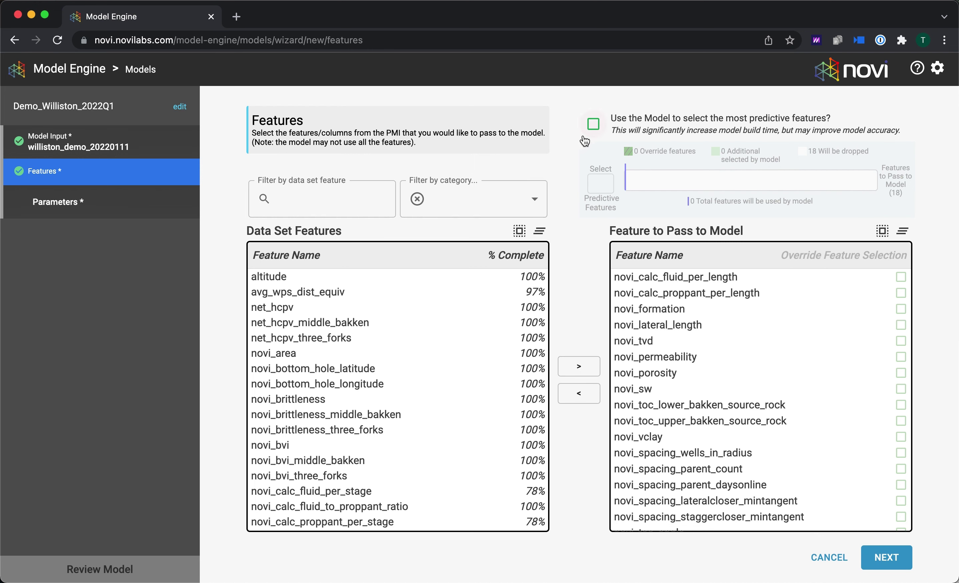
Enable 'Use the Model to select the most predictive features'.
{"action": "scroll", "coordinate": [731, 348], "scroll_direction": "down", "scroll_amount": 2}
{"action": "scroll", "coordinate": [732, 349], "scroll_direction": "up", "scroll_amount": 2}
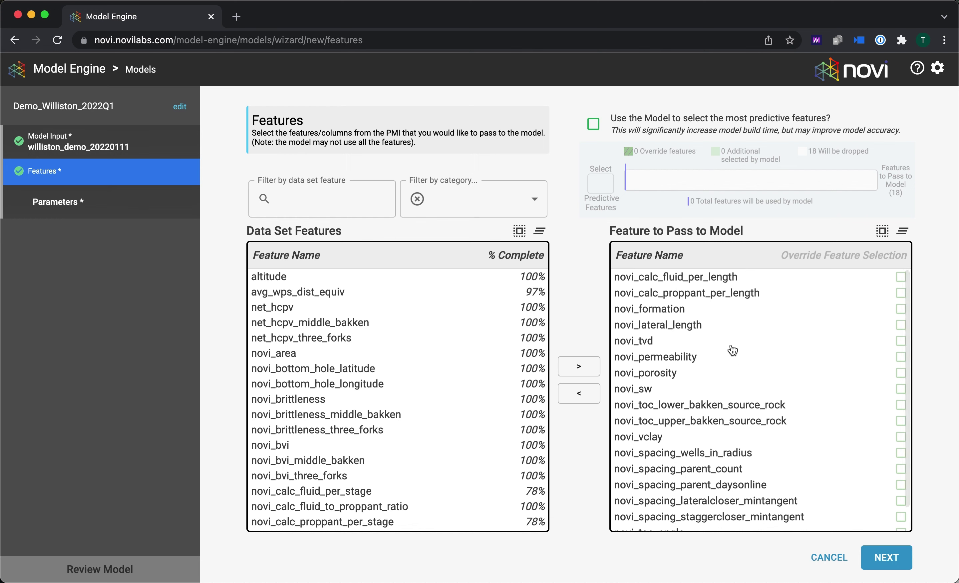
{"action": "left_click", "coordinate": [593, 125]}
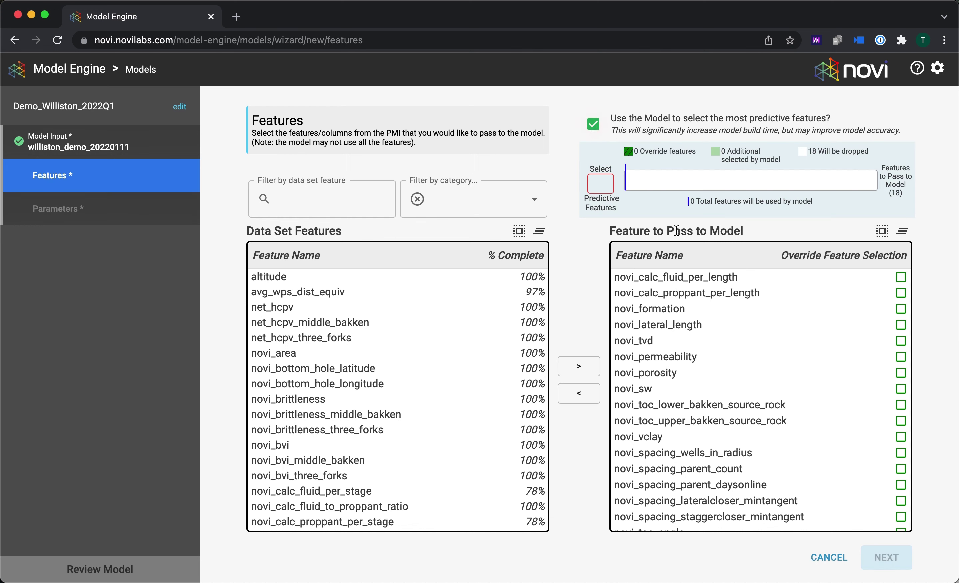
Set Select Predictive Features to 12.
{"action": "scroll", "coordinate": [713, 348], "scroll_direction": "down", "scroll_amount": 2}
{"action": "scroll", "coordinate": [713, 348], "scroll_direction": "up", "scroll_amount": 2}
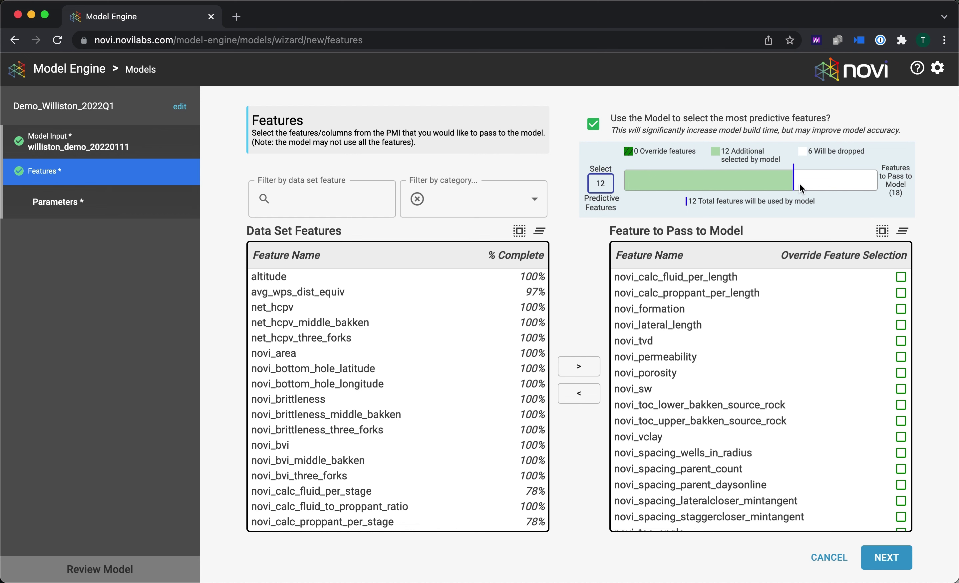
{"action": "left_click", "coordinate": [775, 201]}
Override to force fluid and proppant per length, novi_formation and novi_lateral_length into the model.
{"action": "left_click", "coordinate": [902, 280]}
{"action": "left_click", "coordinate": [901, 307]}
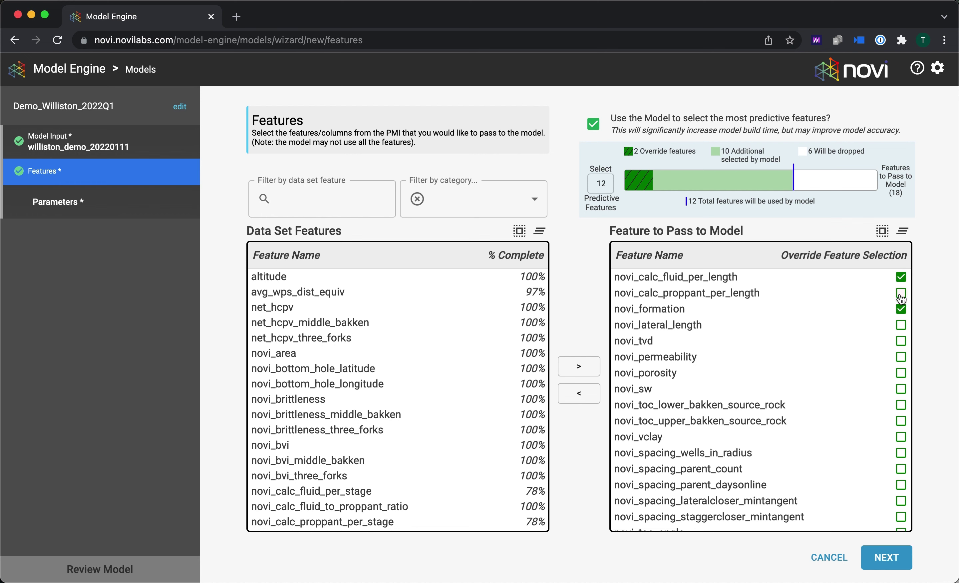
{"action": "left_click", "coordinate": [900, 294]}
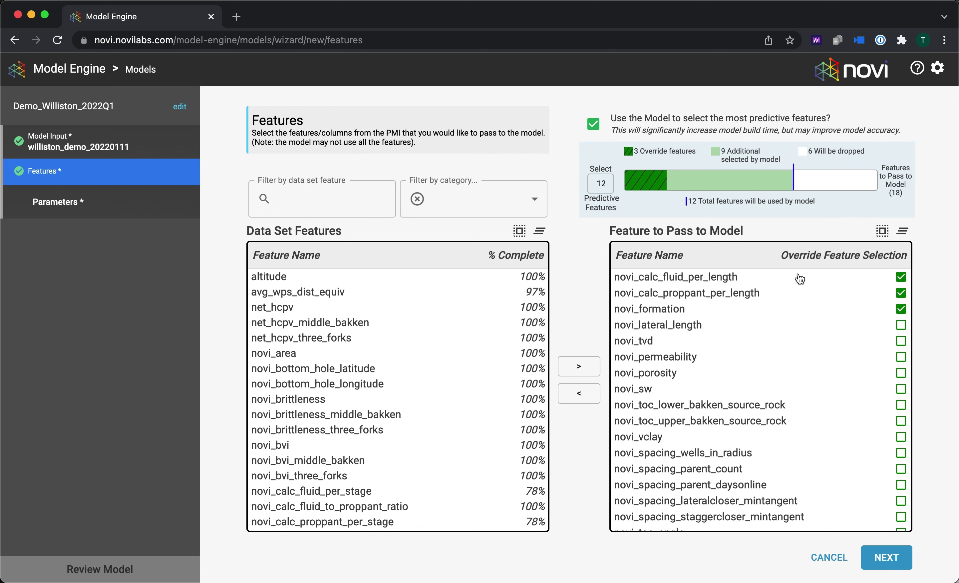
{"action": "left_click", "coordinate": [902, 326]}
{"action": "scroll", "coordinate": [818, 405], "scroll_direction": "down", "scroll_amount": 2}
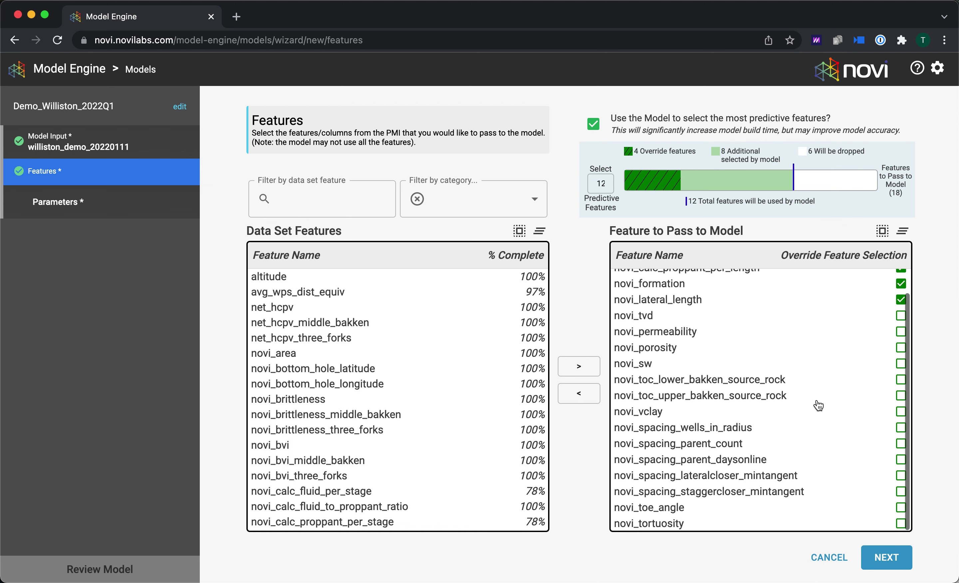
{"action": "scroll", "coordinate": [818, 406], "scroll_direction": "up", "scroll_amount": 2}
{"action": "scroll", "coordinate": [818, 406], "scroll_direction": "down", "scroll_amount": 2}
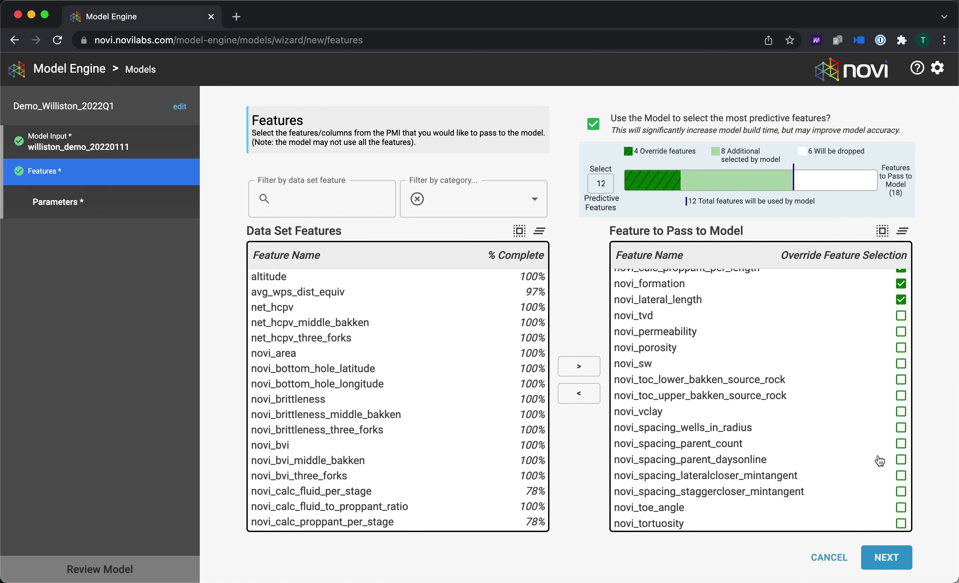
{"action": "left_click", "coordinate": [886, 556]}
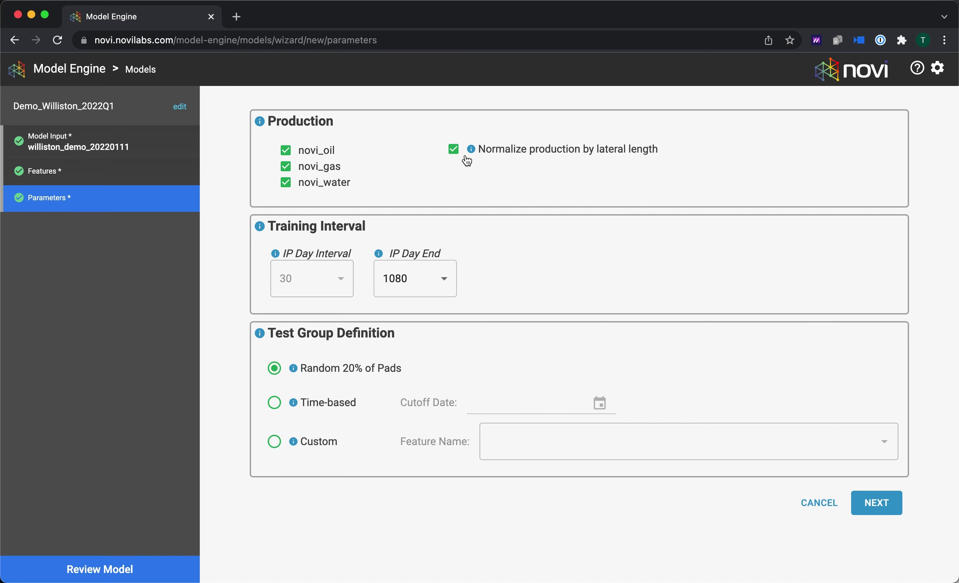
Change IP Day End to 1440 and switch the test group to Time-based.
{"action": "left_click", "coordinate": [452, 278]}
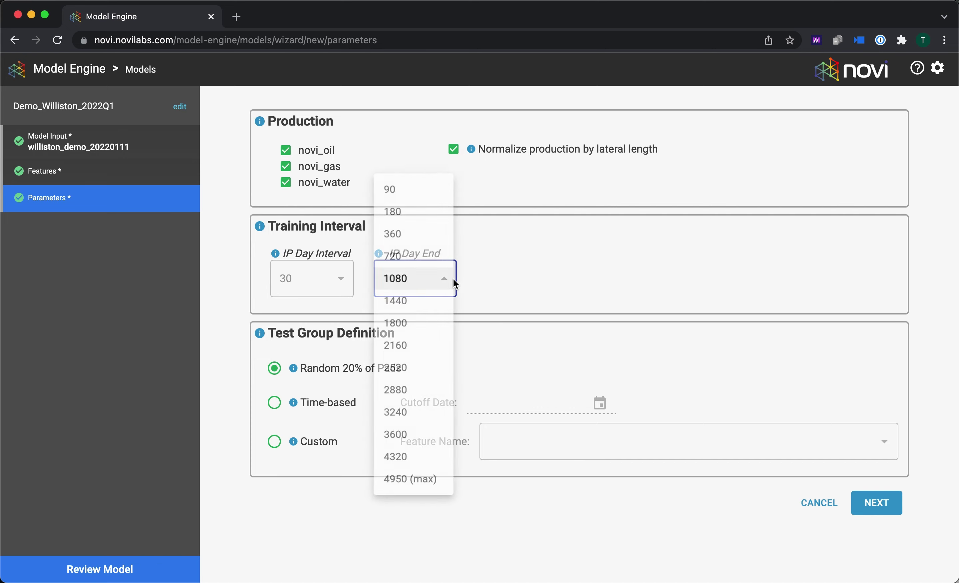
{"action": "left_click", "coordinate": [529, 287]}
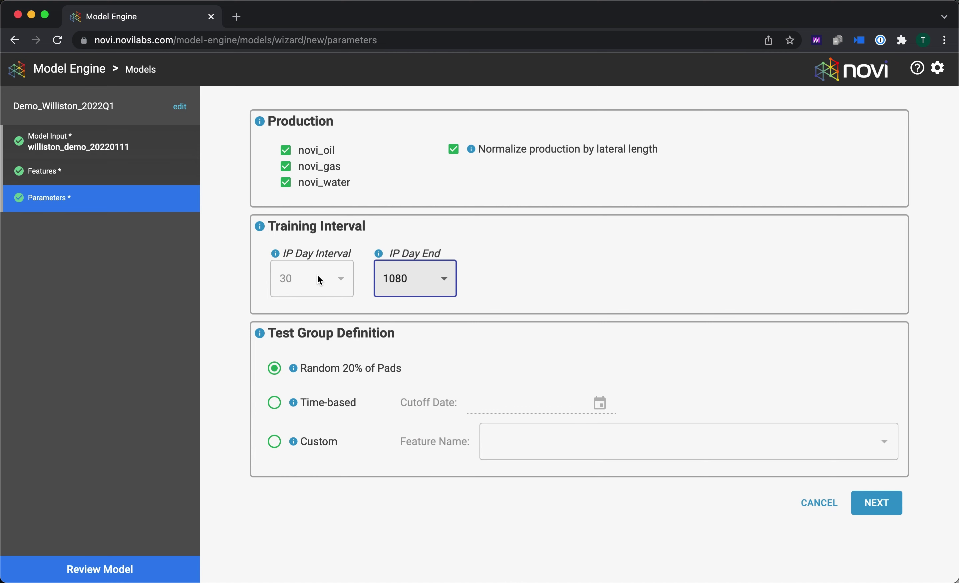
{"action": "left_click", "coordinate": [395, 280]}
{"action": "left_click", "coordinate": [421, 304]}
{"action": "left_click", "coordinate": [513, 303]}
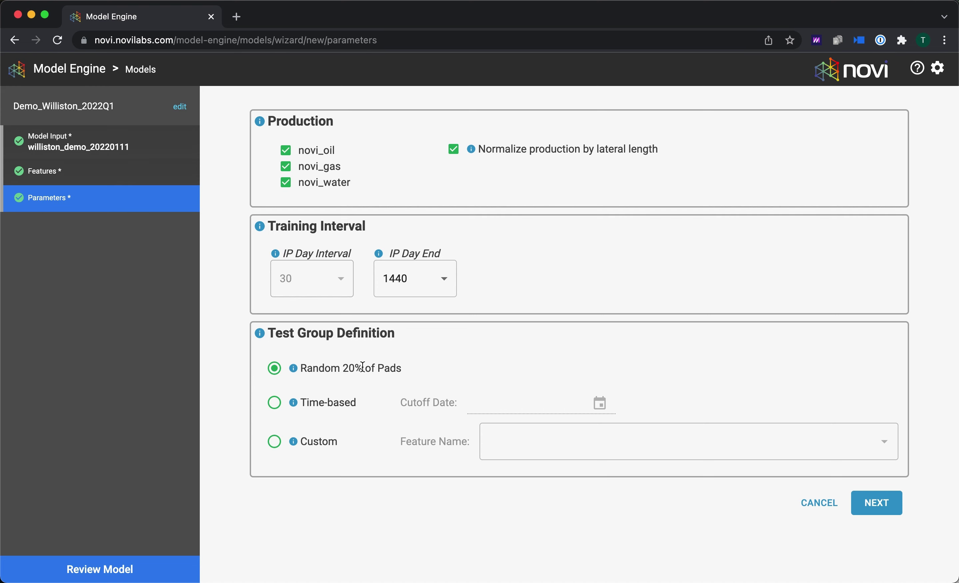
{"action": "left_click", "coordinate": [273, 402]}
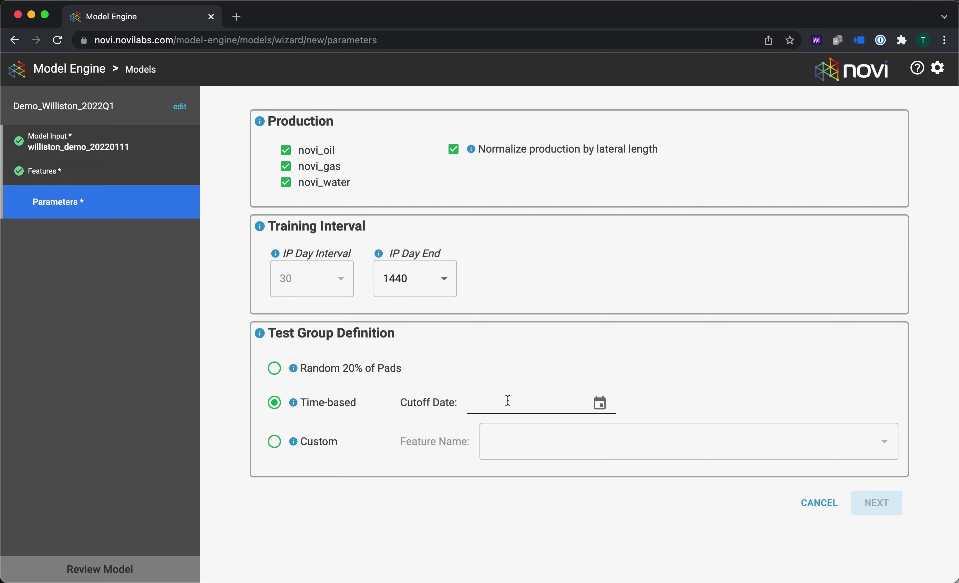
Pick February 1, 2021 as the test cutoff date and continue to the 'Build this model?' summary.
{"action": "left_click", "coordinate": [601, 404]}
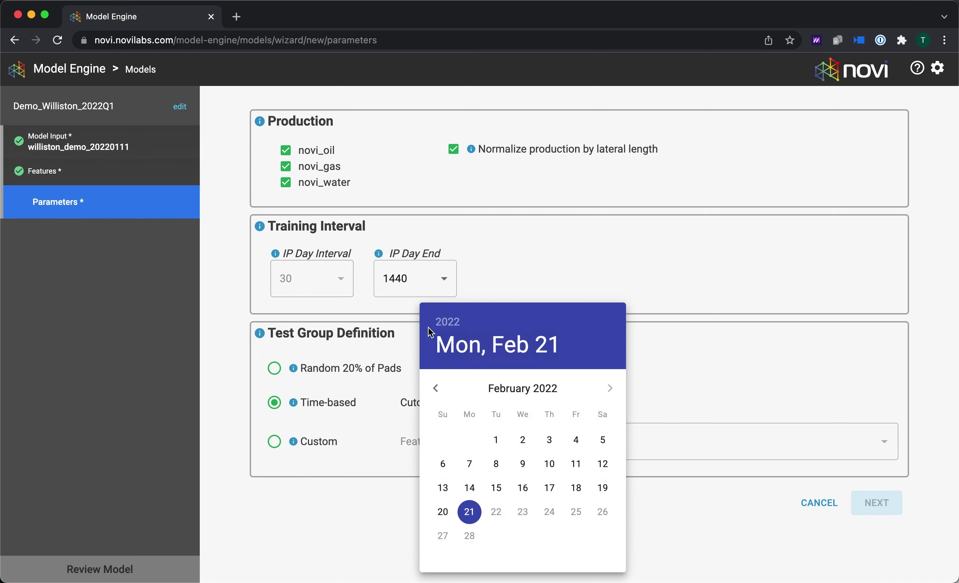
{"action": "left_click", "coordinate": [439, 389]}
{"action": "left_click", "coordinate": [438, 388]}
{"action": "left_click", "coordinate": [439, 389]}
{"action": "left_click", "coordinate": [439, 388]}
{"action": "left_click", "coordinate": [439, 389]}
{"action": "left_click", "coordinate": [439, 388]}
{"action": "left_click", "coordinate": [438, 389]}
{"action": "left_click", "coordinate": [439, 389]}
{"action": "left_click", "coordinate": [439, 388]}
{"action": "left_click", "coordinate": [439, 388]}
{"action": "left_click", "coordinate": [438, 388]}
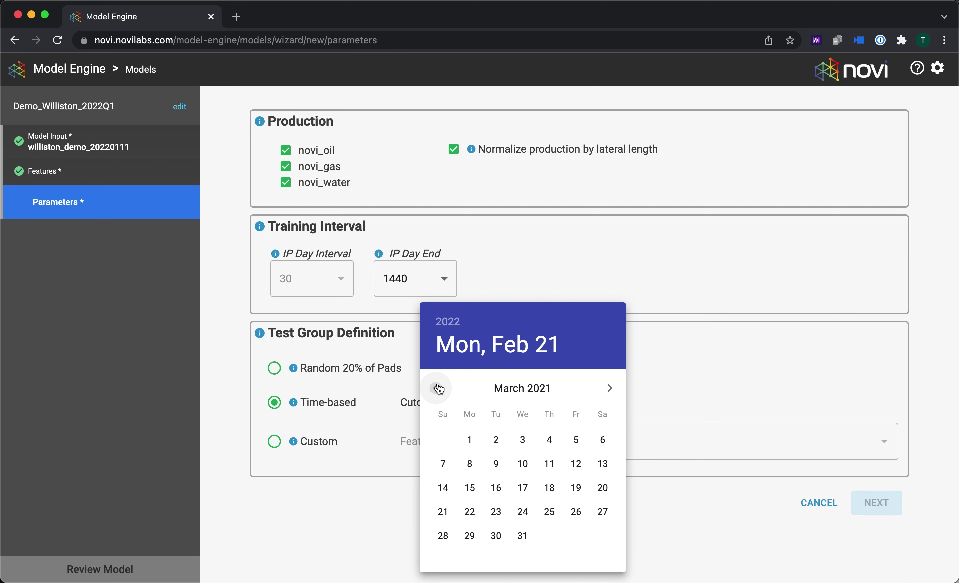
{"action": "left_click", "coordinate": [439, 389]}
{"action": "left_click", "coordinate": [469, 440]}
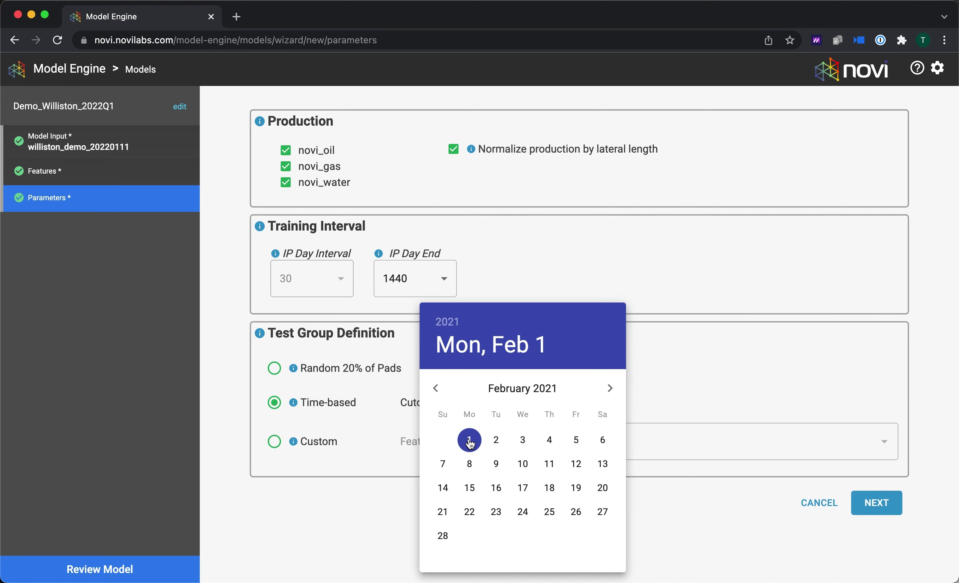
{"action": "left_click", "coordinate": [728, 394]}
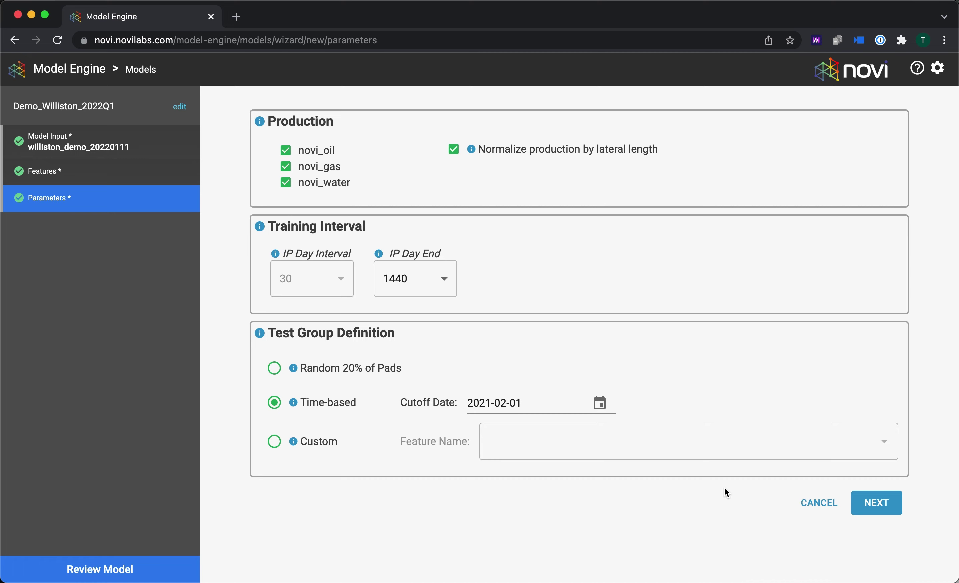
{"action": "left_click", "coordinate": [877, 504]}
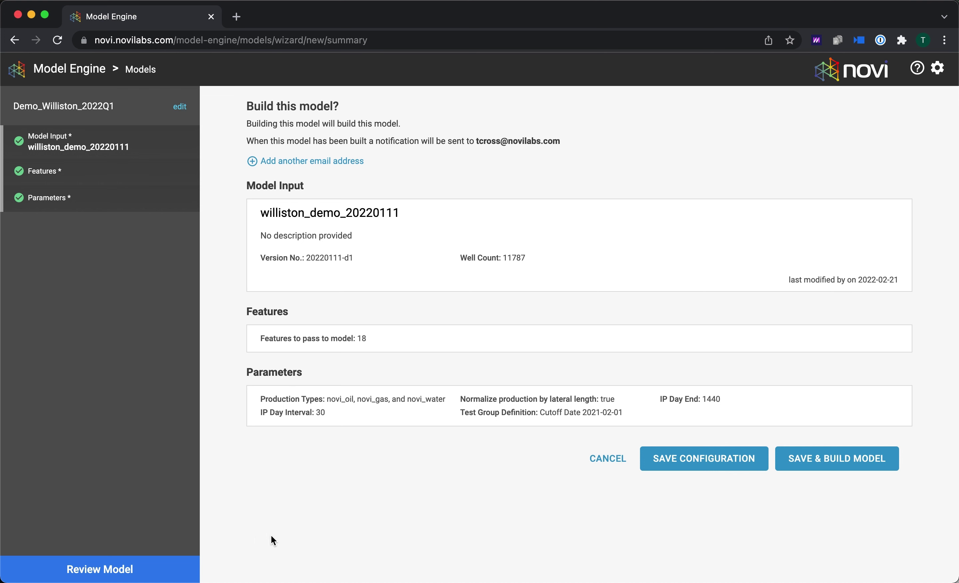
{"action": "triple_click", "coordinate": [518, 137]}
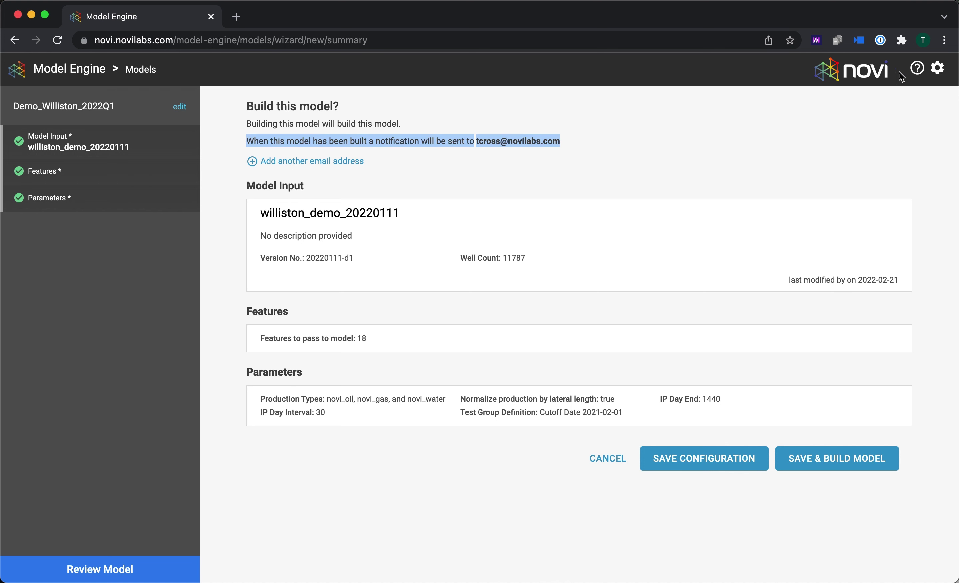
{"action": "left_click", "coordinate": [523, 130]}
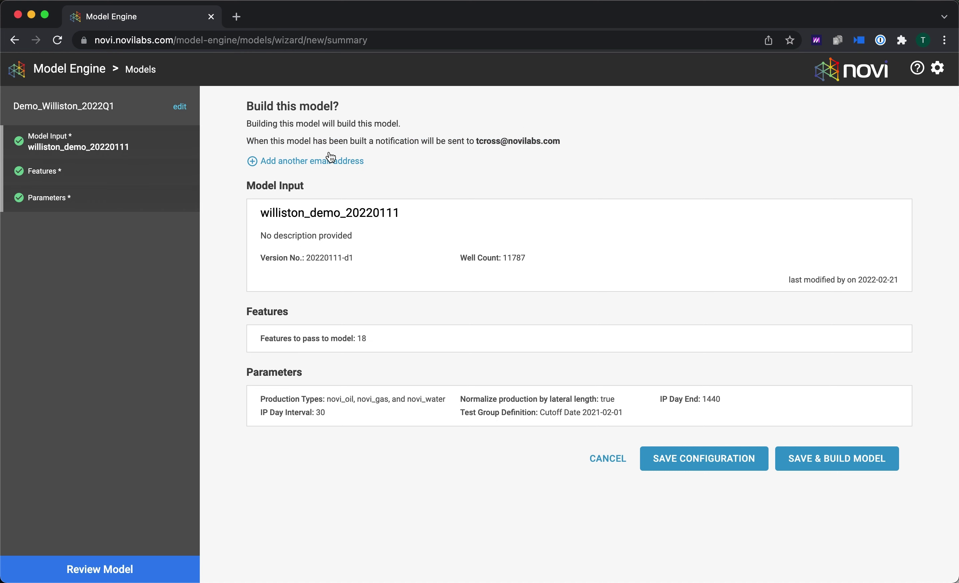
{"action": "left_click", "coordinate": [308, 161]}
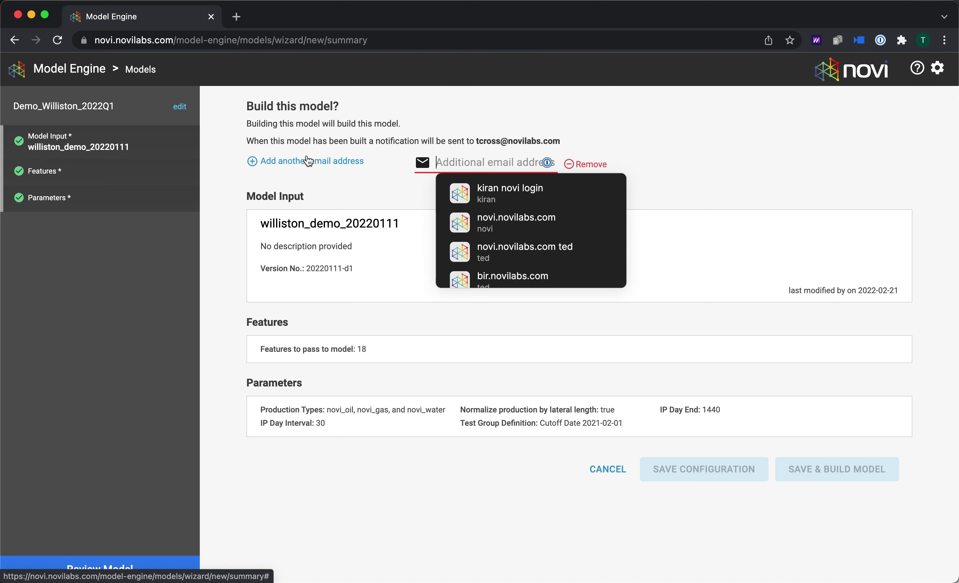
{"action": "key", "text": "Escape"}
{"action": "left_click", "coordinate": [308, 161]}
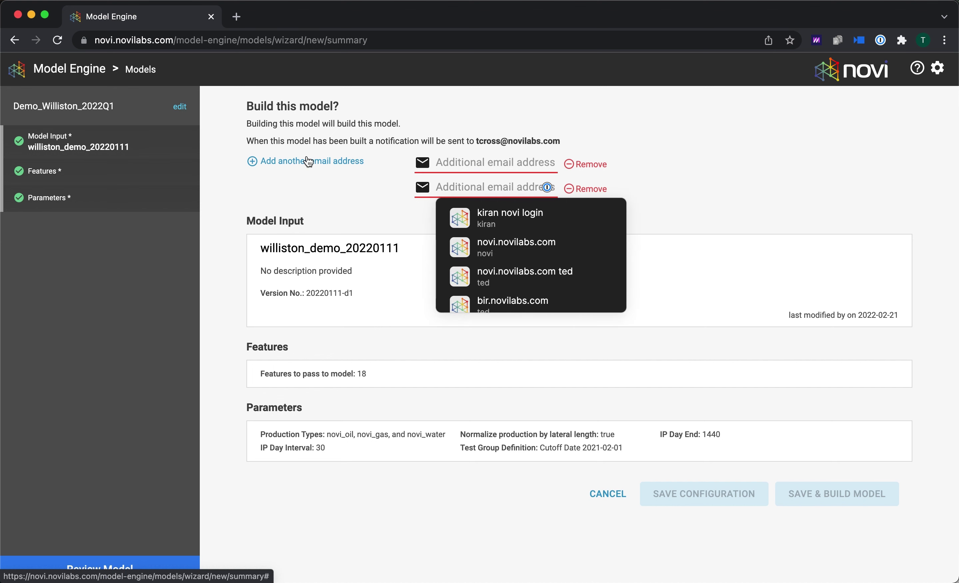
{"action": "left_click", "coordinate": [362, 116]}
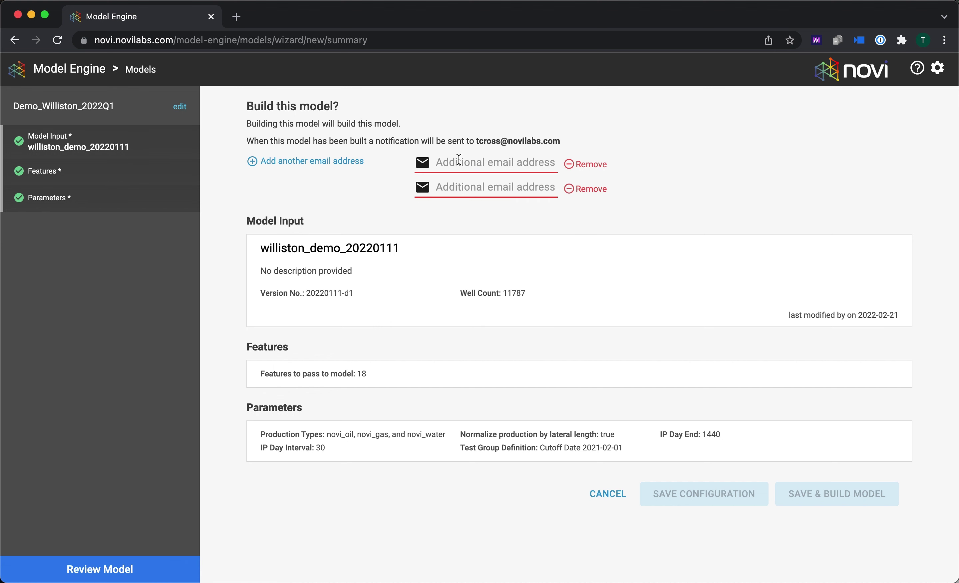
{"action": "left_click", "coordinate": [589, 165]}
{"action": "left_click", "coordinate": [589, 165]}
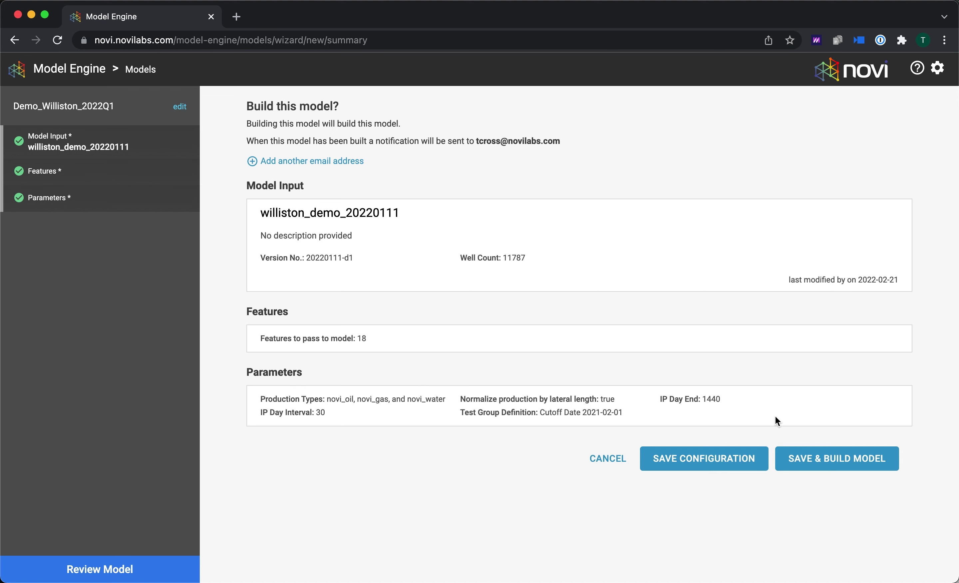
{"action": "left_click", "coordinate": [826, 461]}
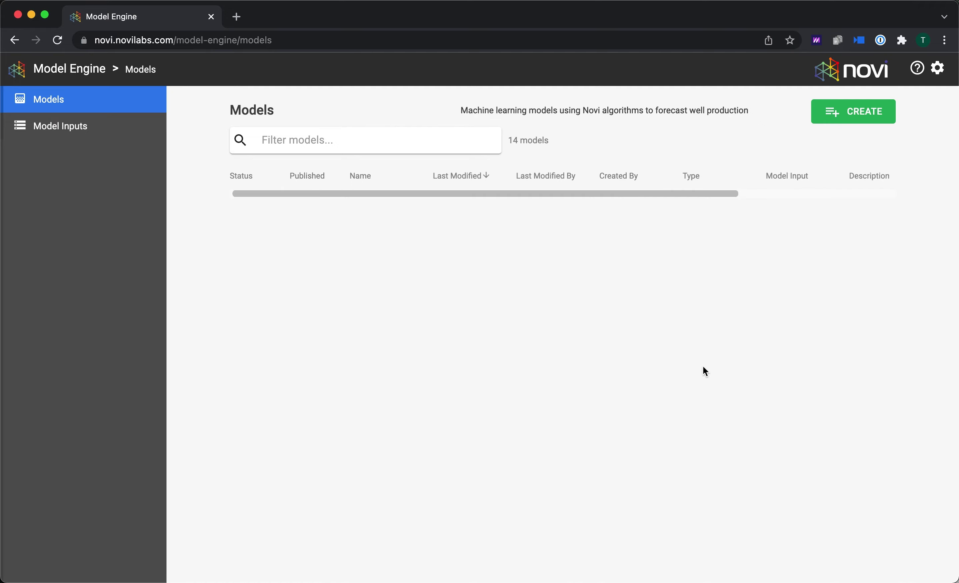